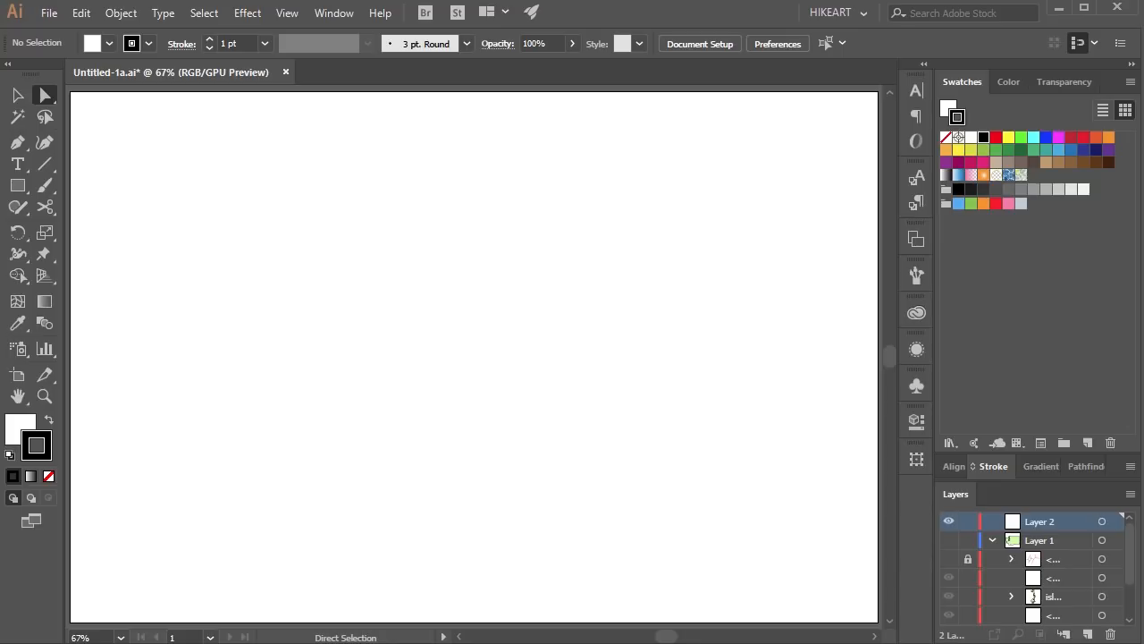
Set up the drawing colours with a red stroke and no fill.
click(17, 185)
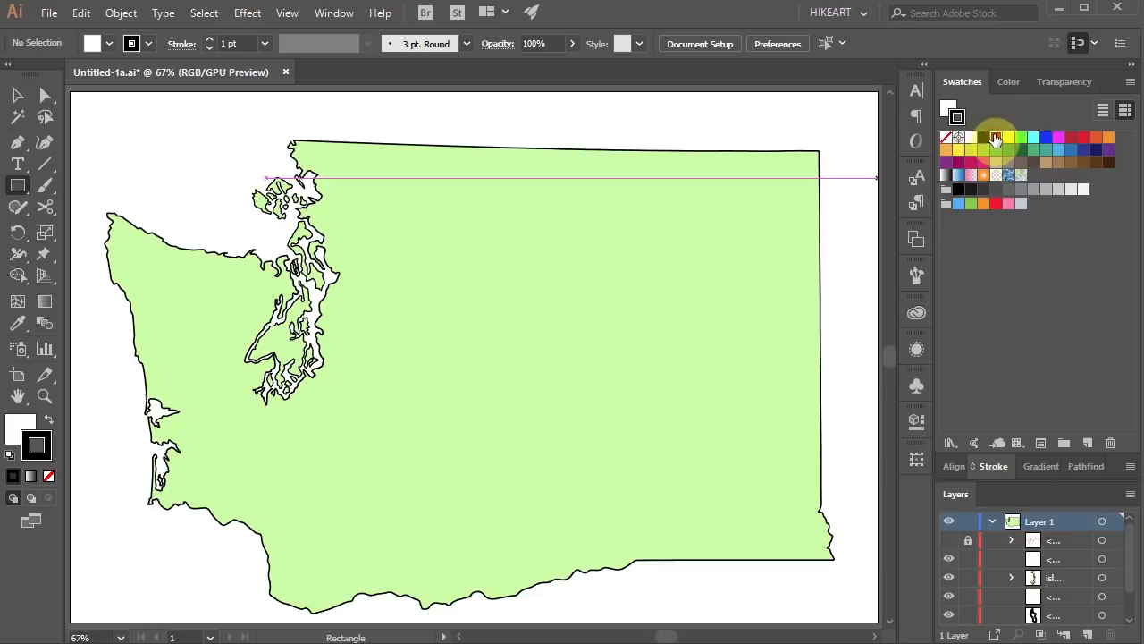
click(995, 138)
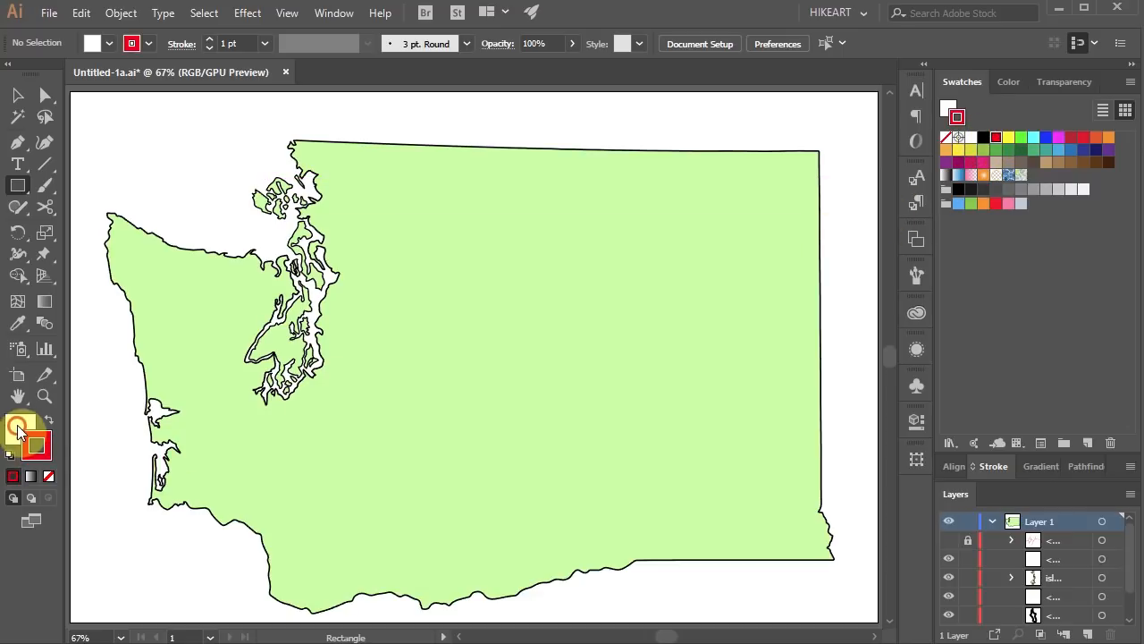
click(18, 429)
click(48, 476)
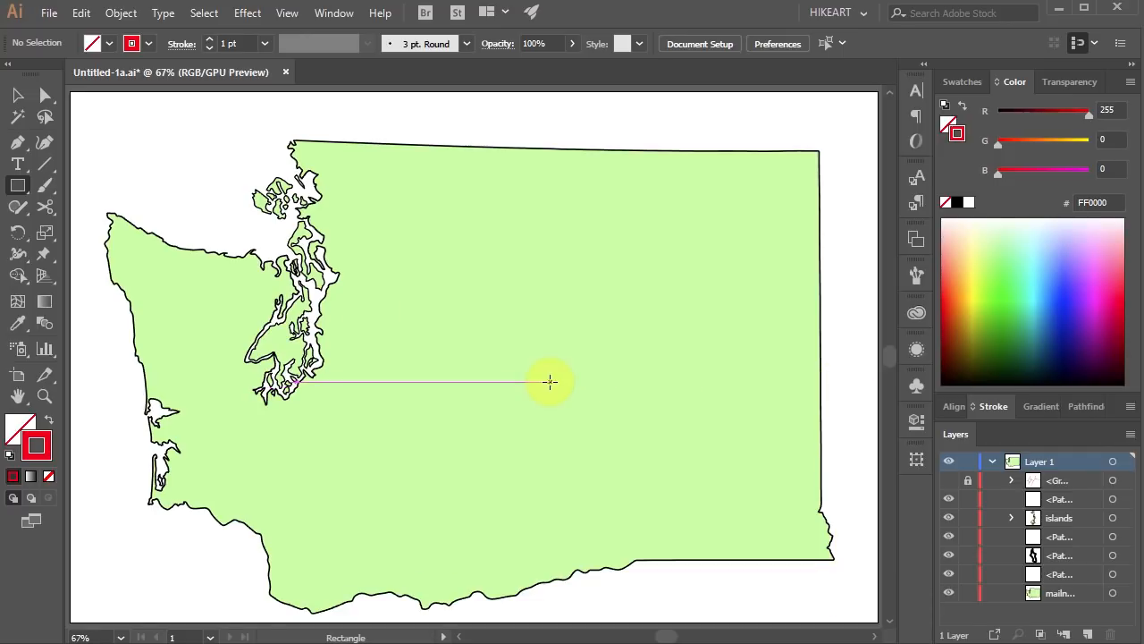
Draw a horizontal line from the map's middle past its east border and rotate copies by 360/5 around its inner end.
click(45, 164)
drag(486, 367, 857, 367)
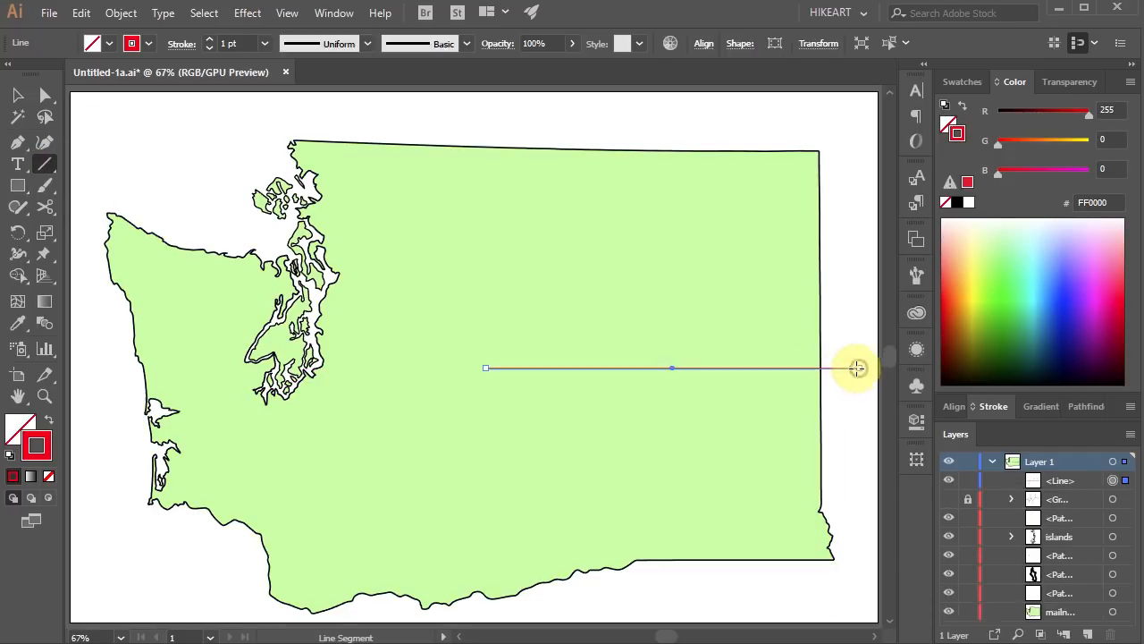
key(r)
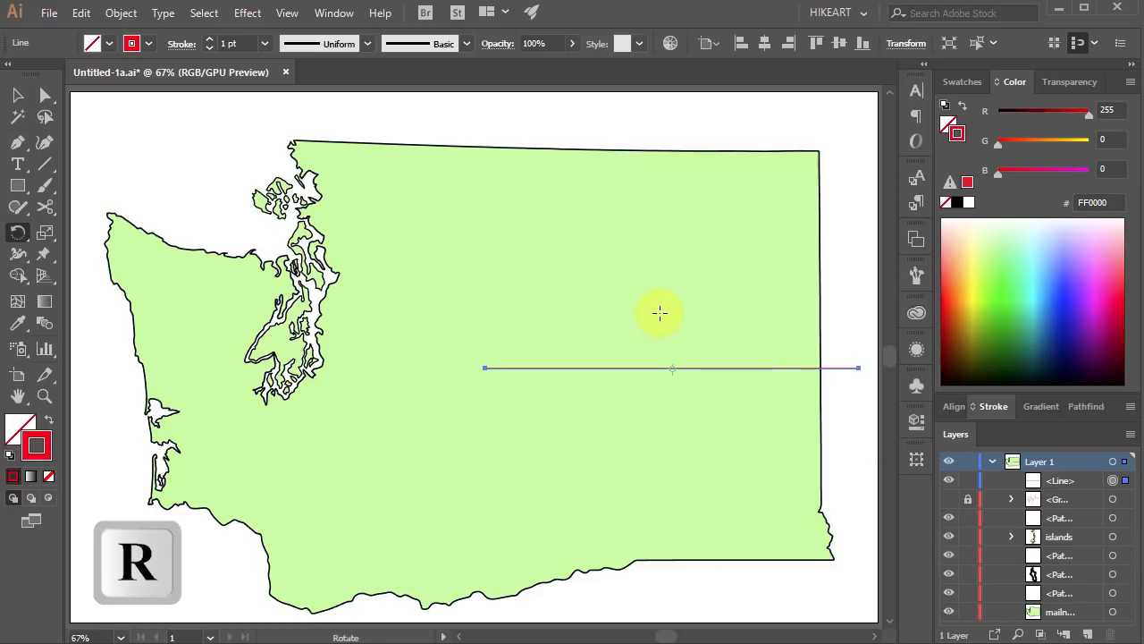
key(alt)
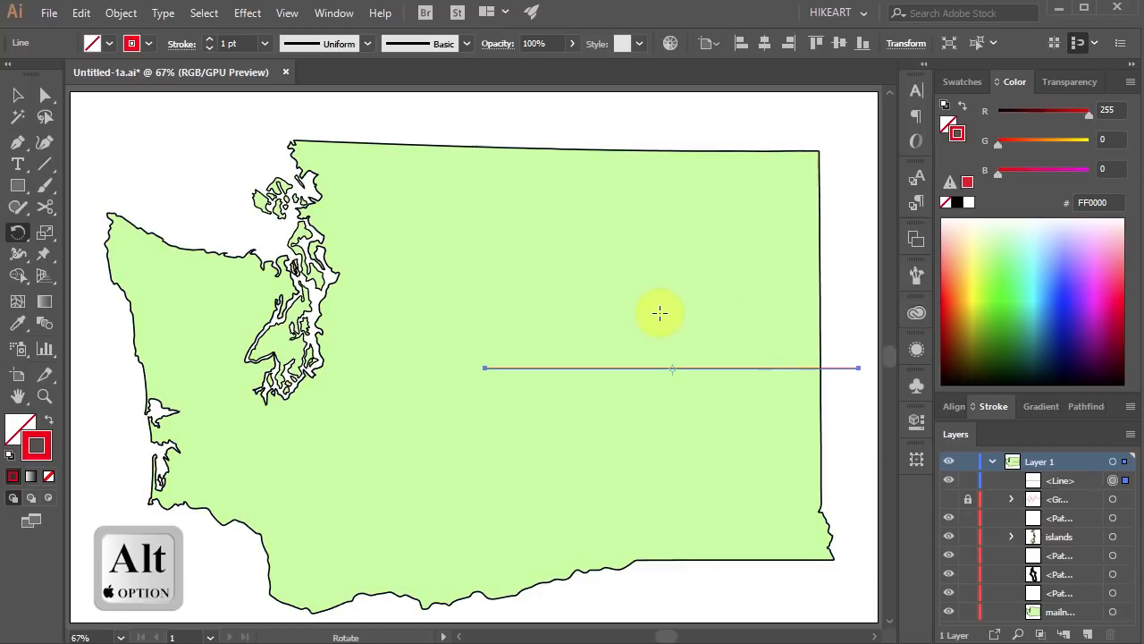
alt+click(484, 367)
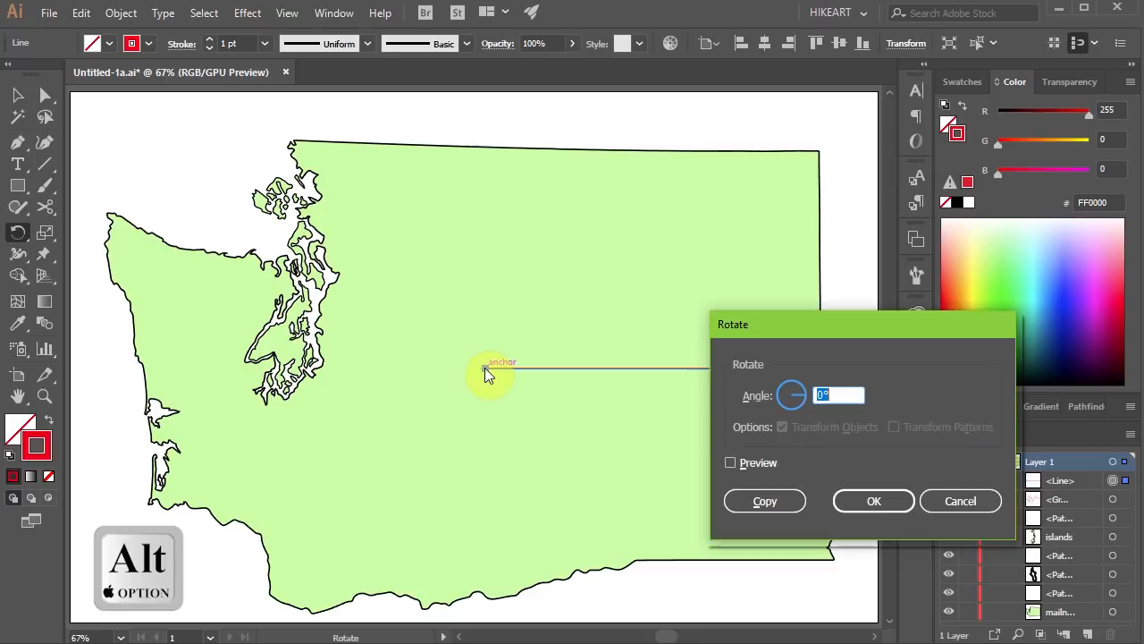
text(360/5)
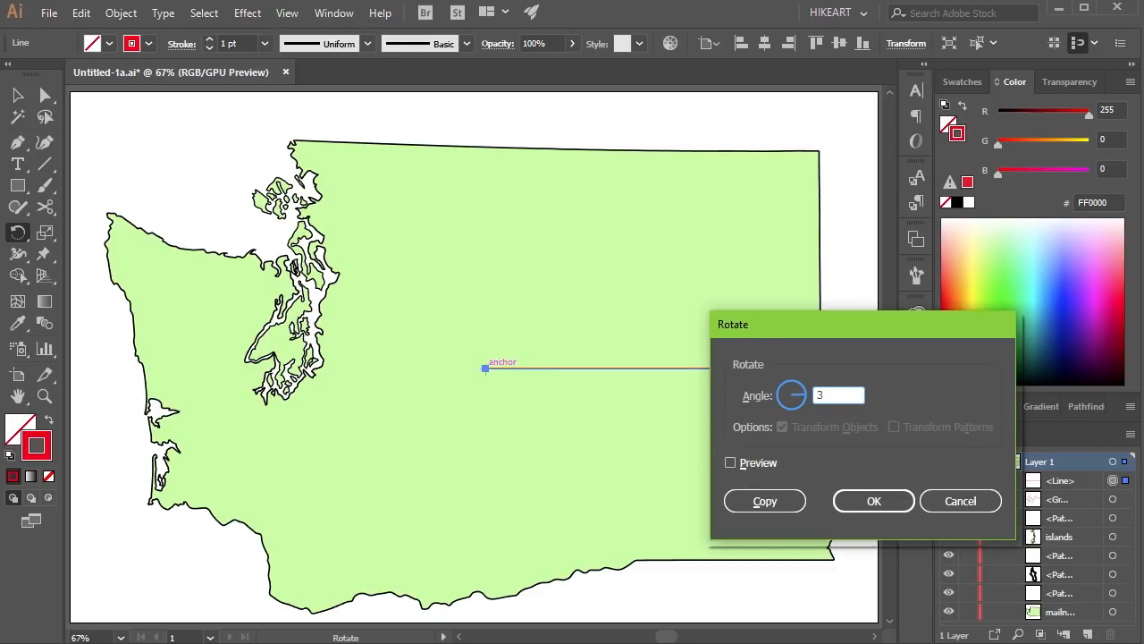
click(779, 499)
key(ctrl+d)
key(ctrl+d)
key(ctrl+d)
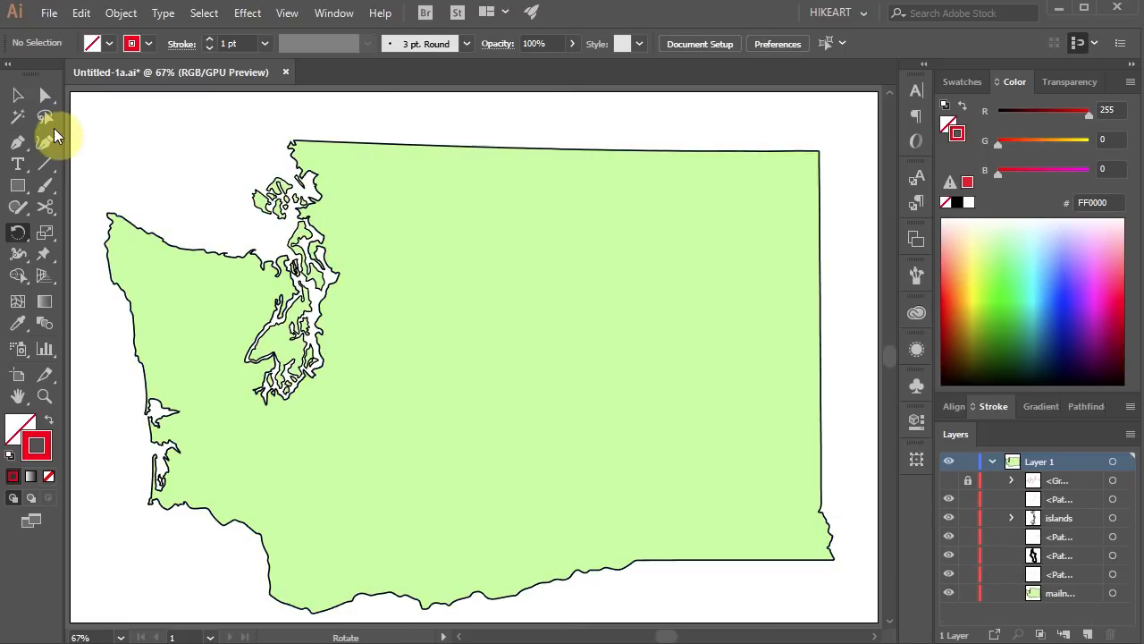
Try curved dividing lines across the map with the Curvature tool and undo them.
click(46, 139)
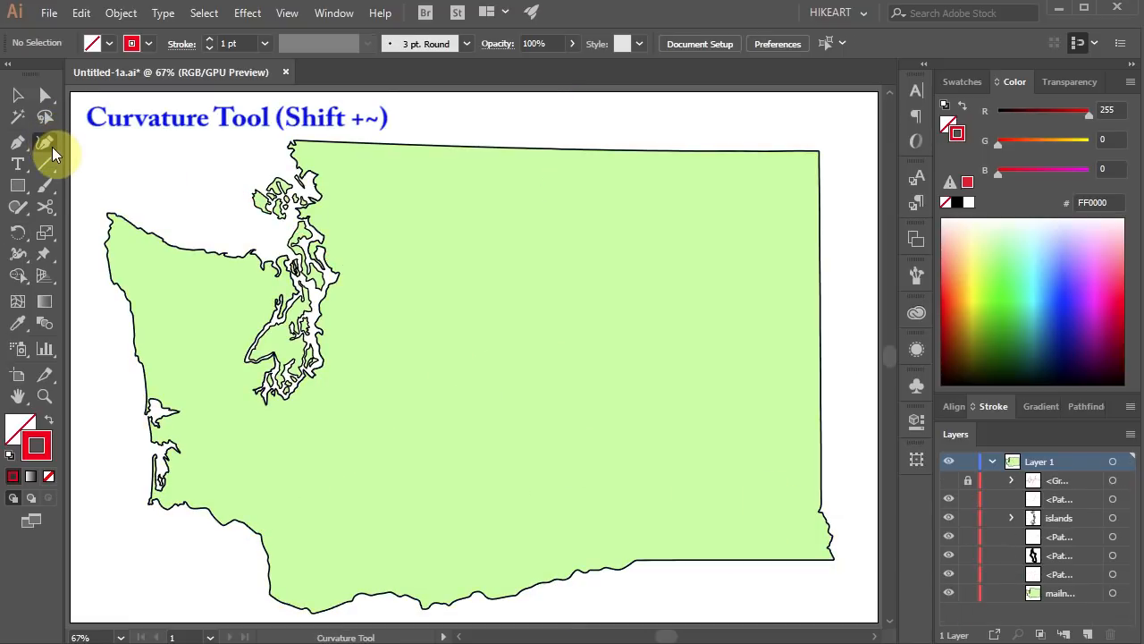
click(421, 115)
click(442, 255)
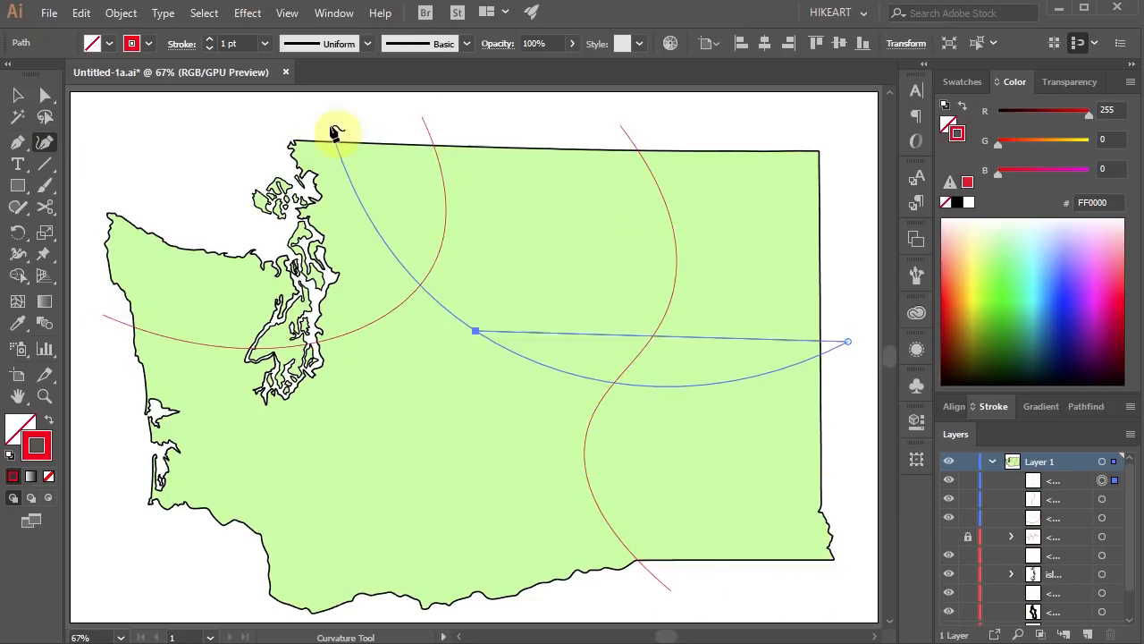
key(ctrl+z)
key(ctrl+z)
key(ctrl+z)
key(ctrl+z)
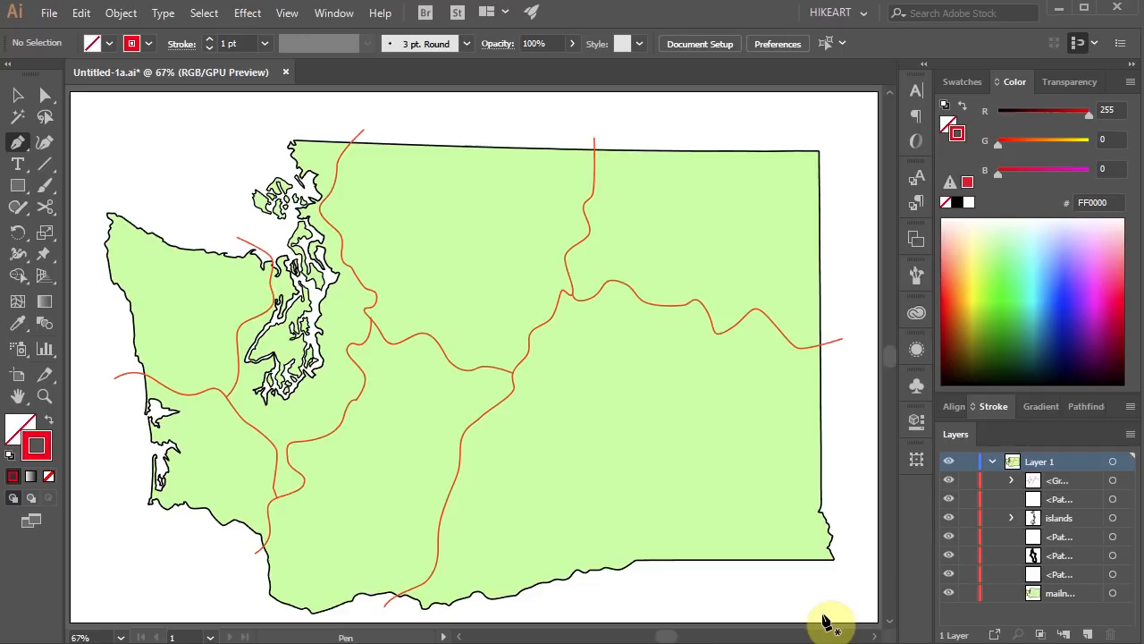
Draw a wavy Pen path from above the state's northern border down past its southern border.
key(p)
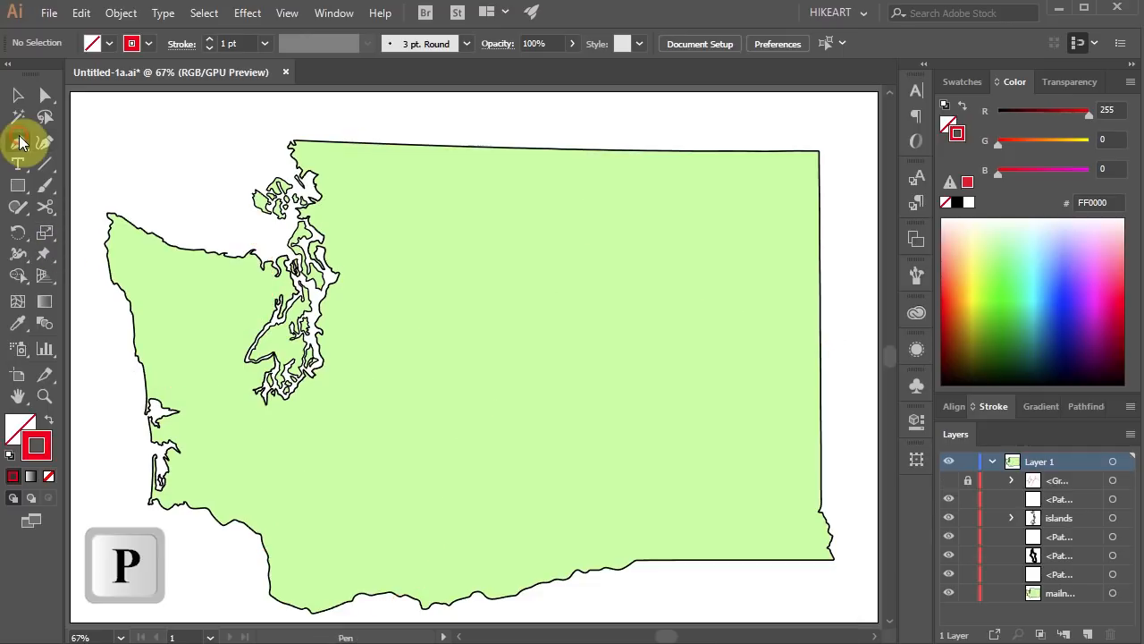
click(18, 142)
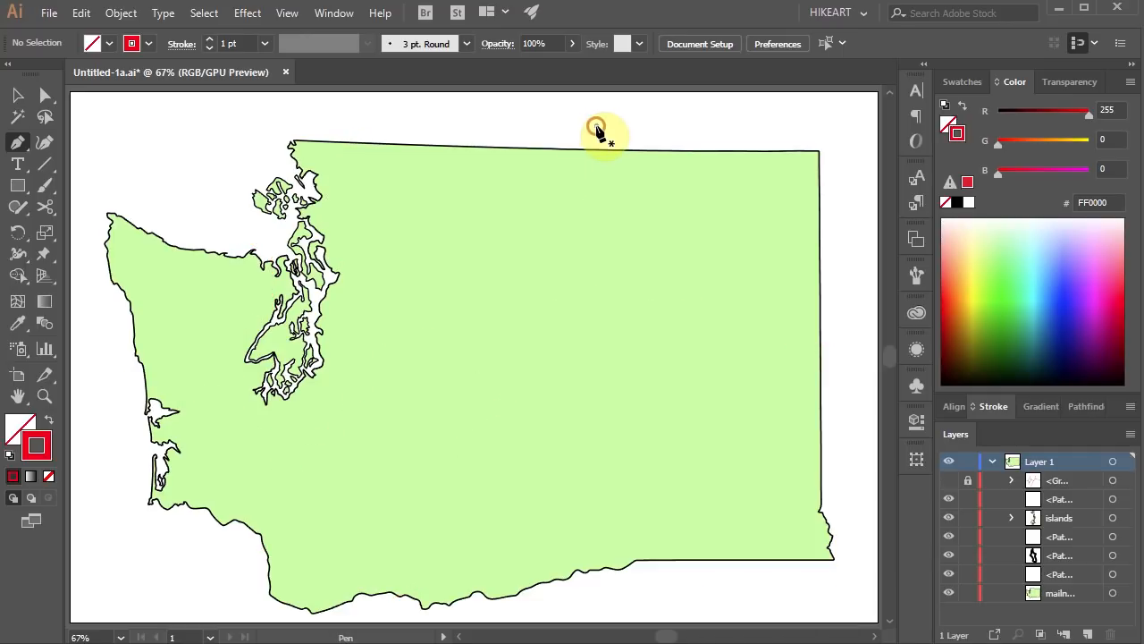
click(596, 126)
drag(602, 177, 583, 238)
drag(592, 291, 551, 377)
drag(535, 450, 514, 470)
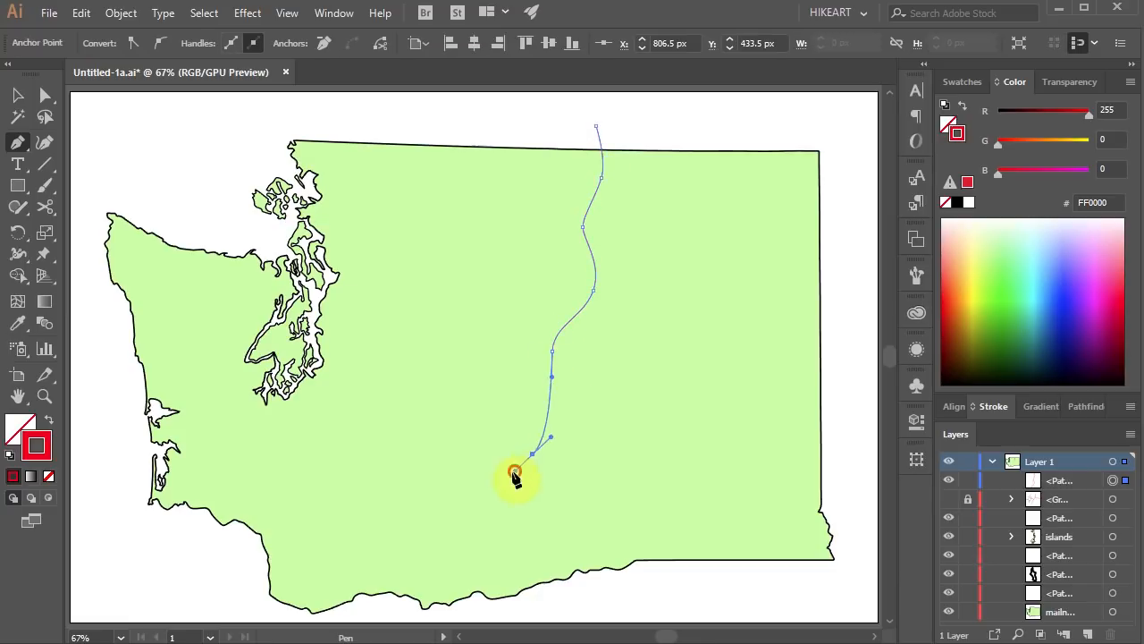
drag(477, 518, 474, 539)
drag(484, 593, 473, 610)
click(449, 613)
ctrl+click(498, 619)
Draw a second wavy Pen path from outside the state's eastern border to the north-south dividing path.
click(843, 307)
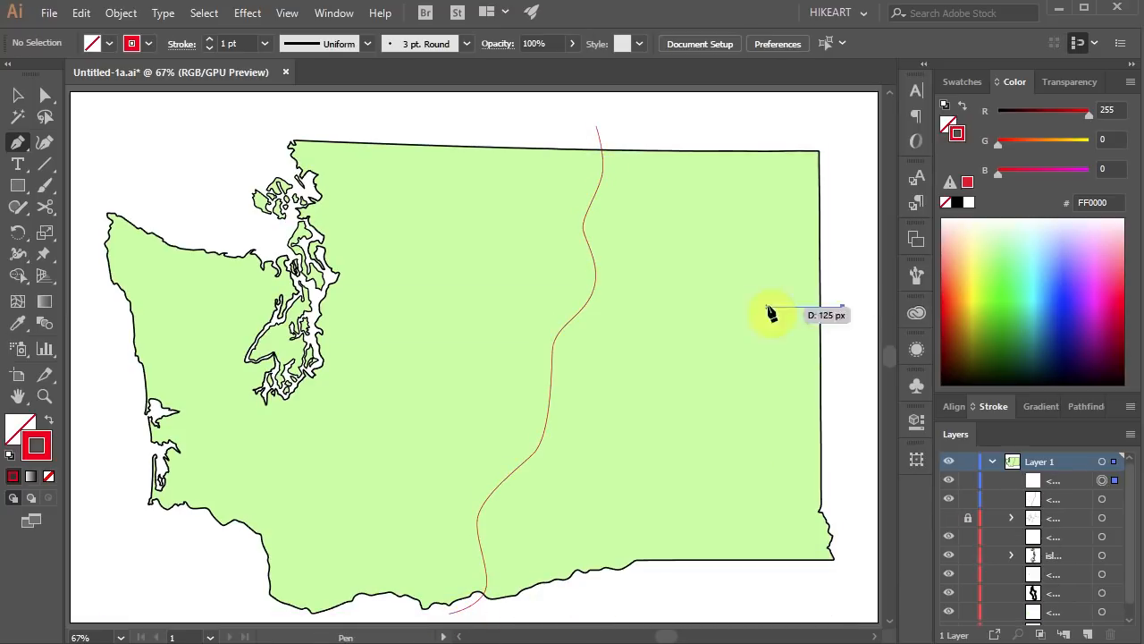
drag(767, 307, 736, 332)
drag(664, 318, 657, 314)
click(590, 295)
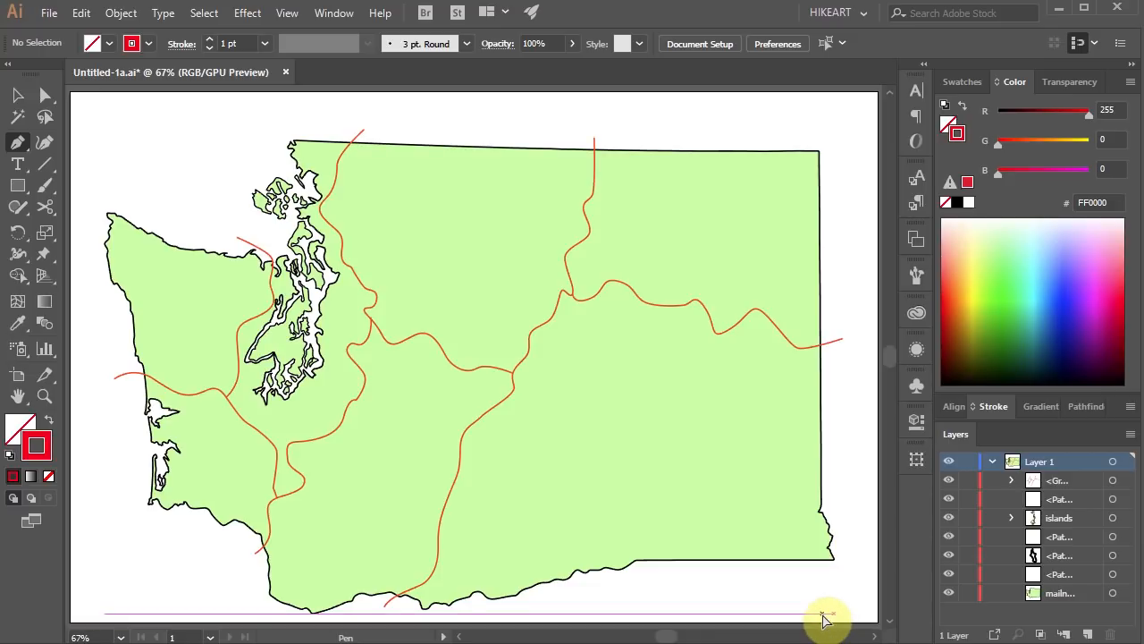
Select all artwork and use the Shape Builder to fill the north-central region with light blue 9DFAFF and a black 000000 stroke.
key(ctrl+a)
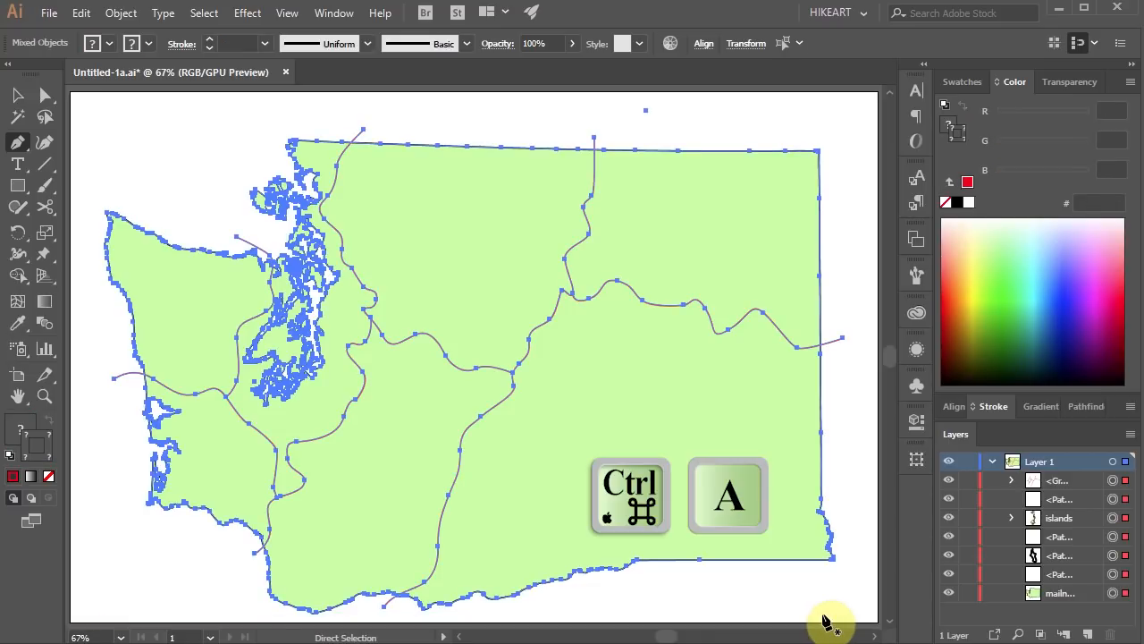
key(shift+m)
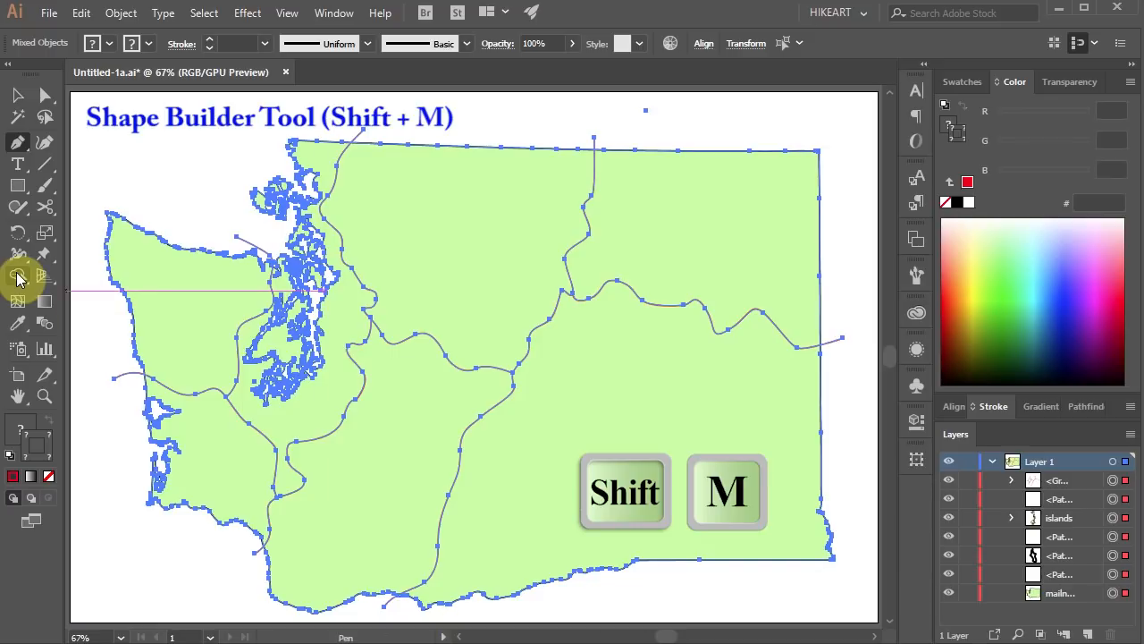
drag(17, 275, 96, 273)
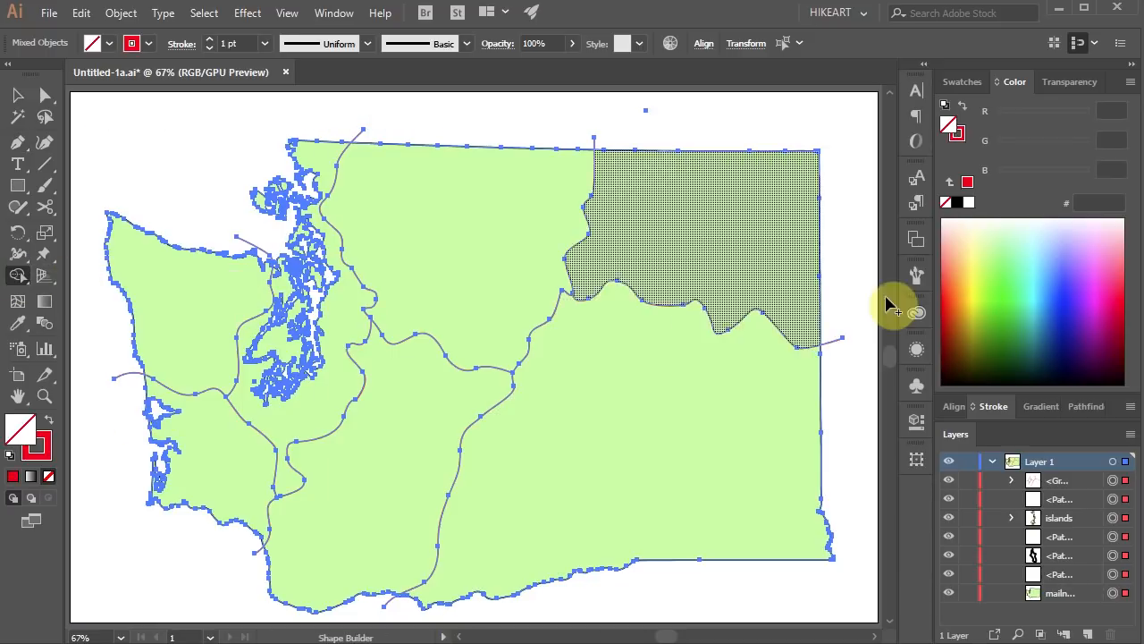
click(1039, 241)
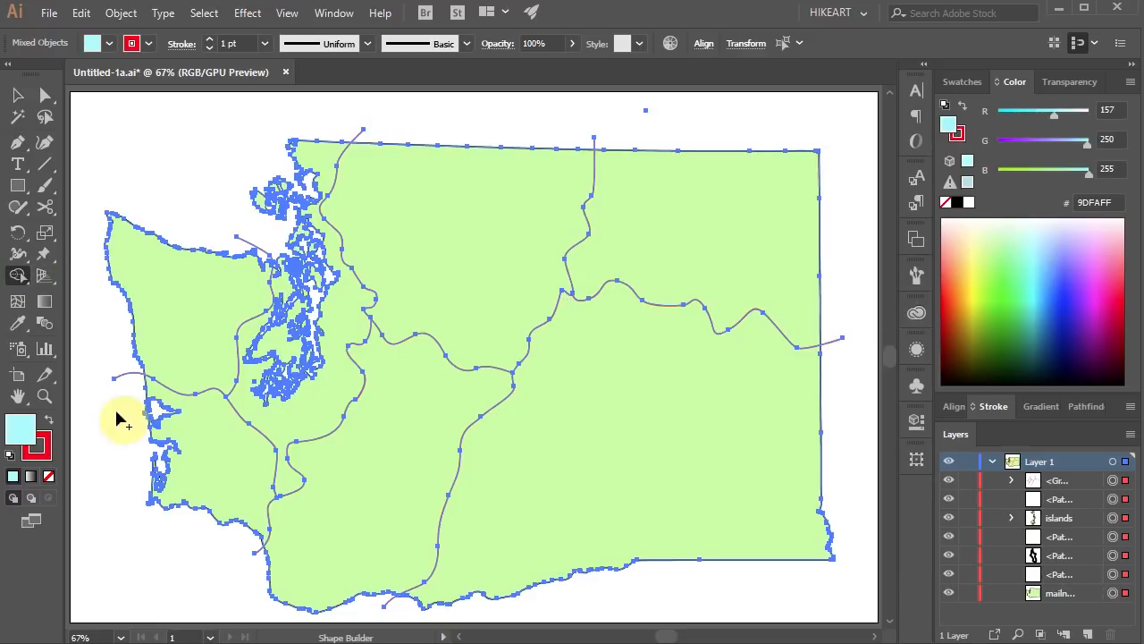
click(49, 459)
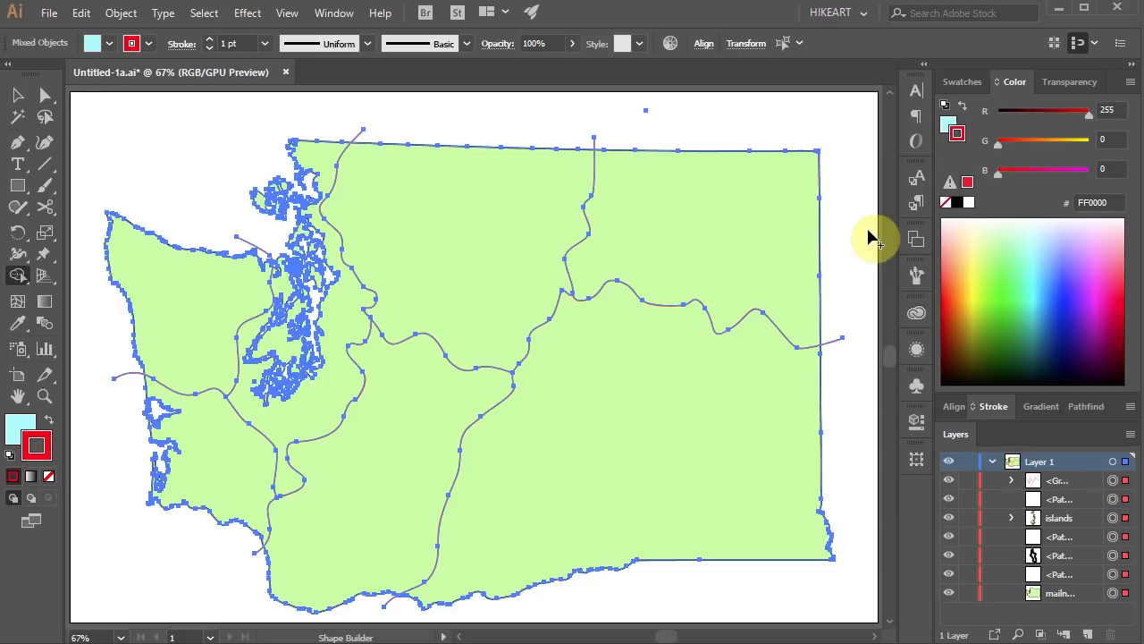
click(958, 204)
click(20, 427)
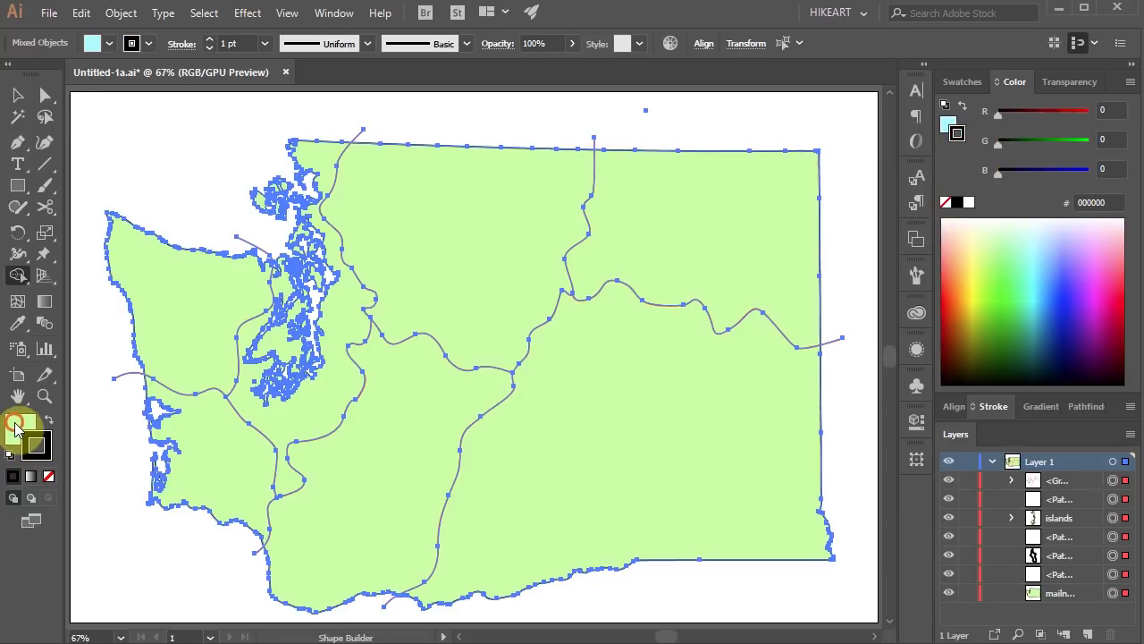
click(458, 245)
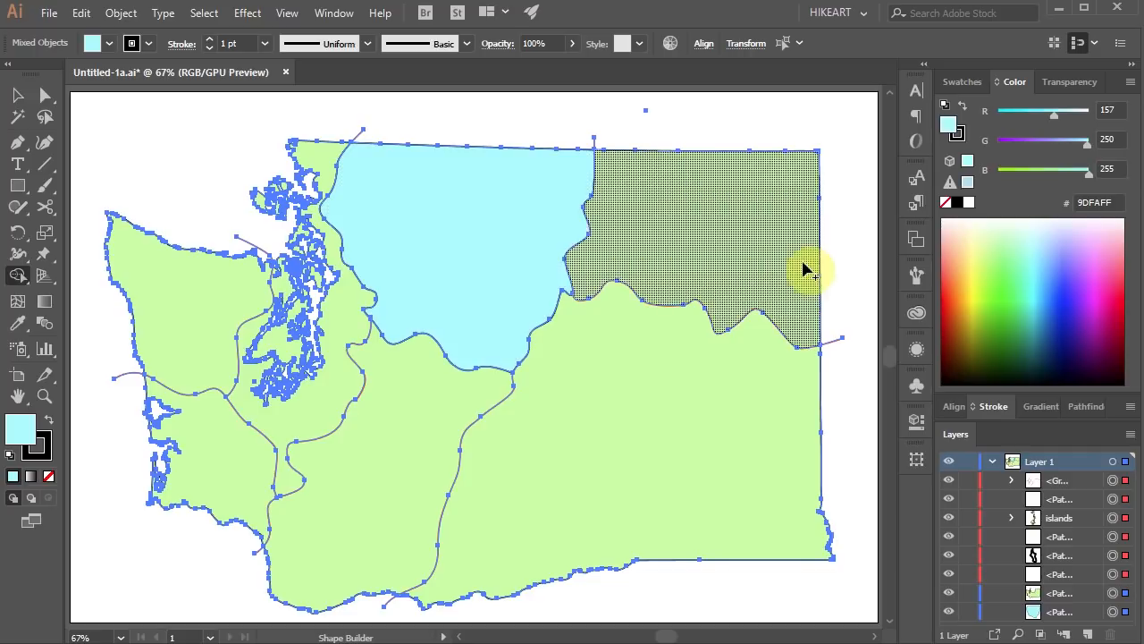
Fill the northeast region with pink FFC8FE and the southeast region with medium blue using the Shape Builder.
click(1094, 231)
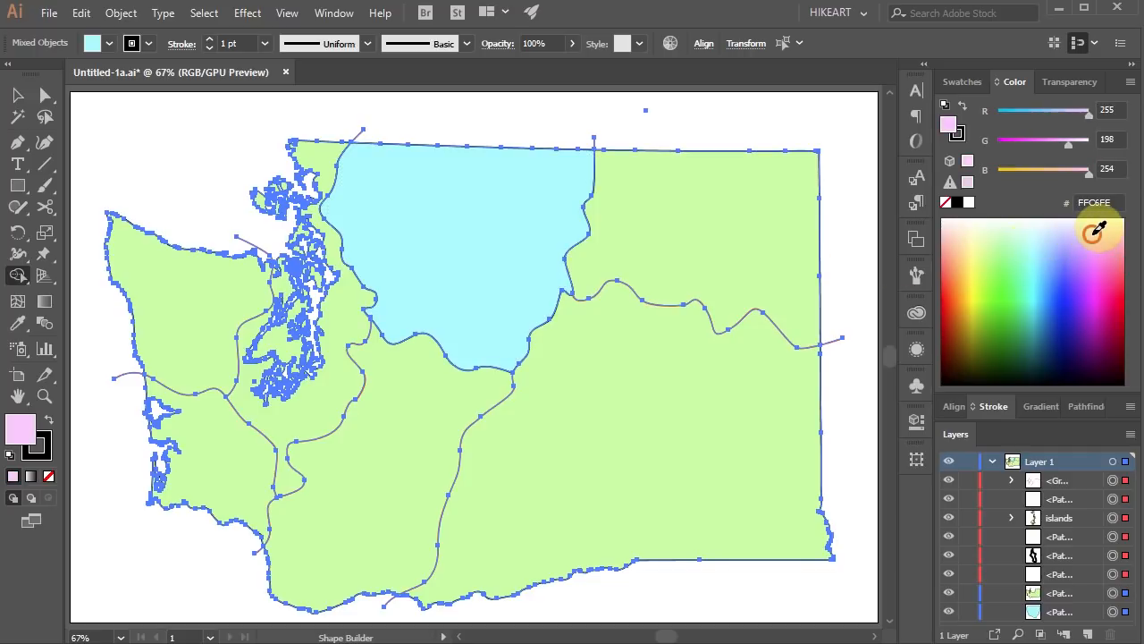
click(766, 197)
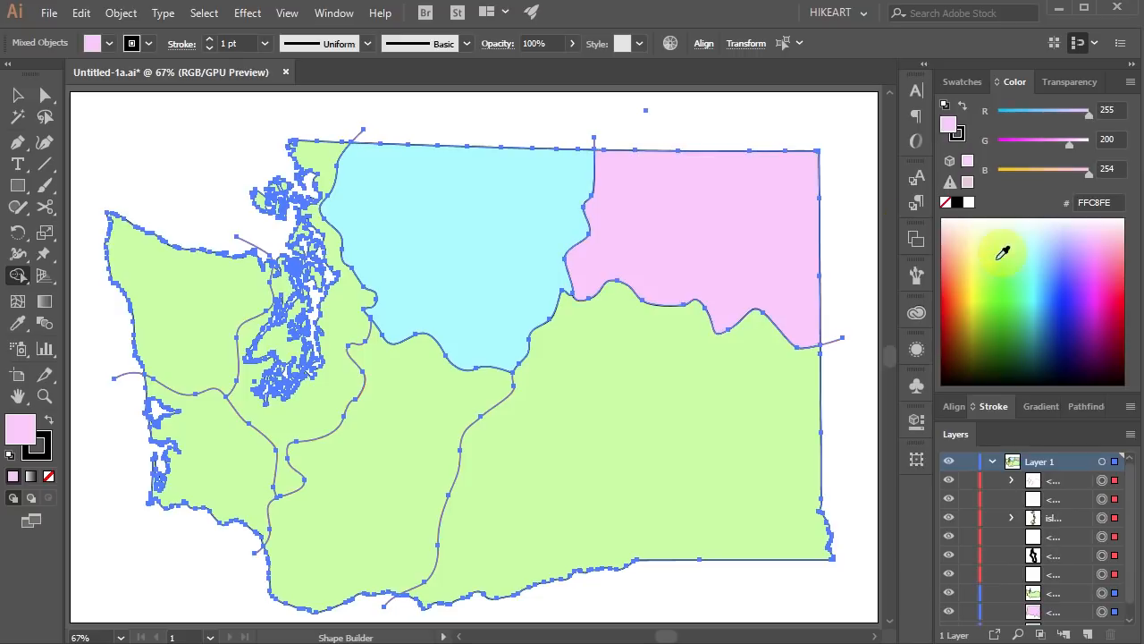
click(1055, 259)
click(663, 439)
Fill the south-central region with light green and the region around the islands with pale yellow FAFFC8 using the Shape Builder.
click(997, 256)
click(449, 398)
click(974, 235)
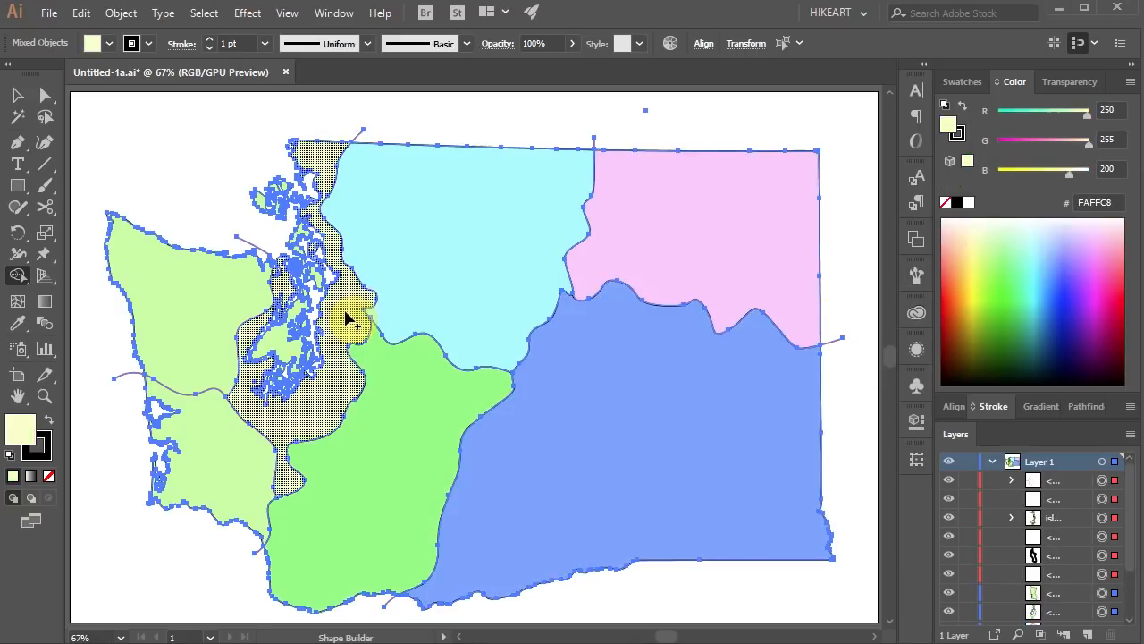
click(347, 316)
Fill the northwest region with peach and the southwest region with orange-red FC4900 using the Shape Builder, and deselect the artwork.
click(959, 259)
click(179, 304)
click(950, 295)
click(210, 465)
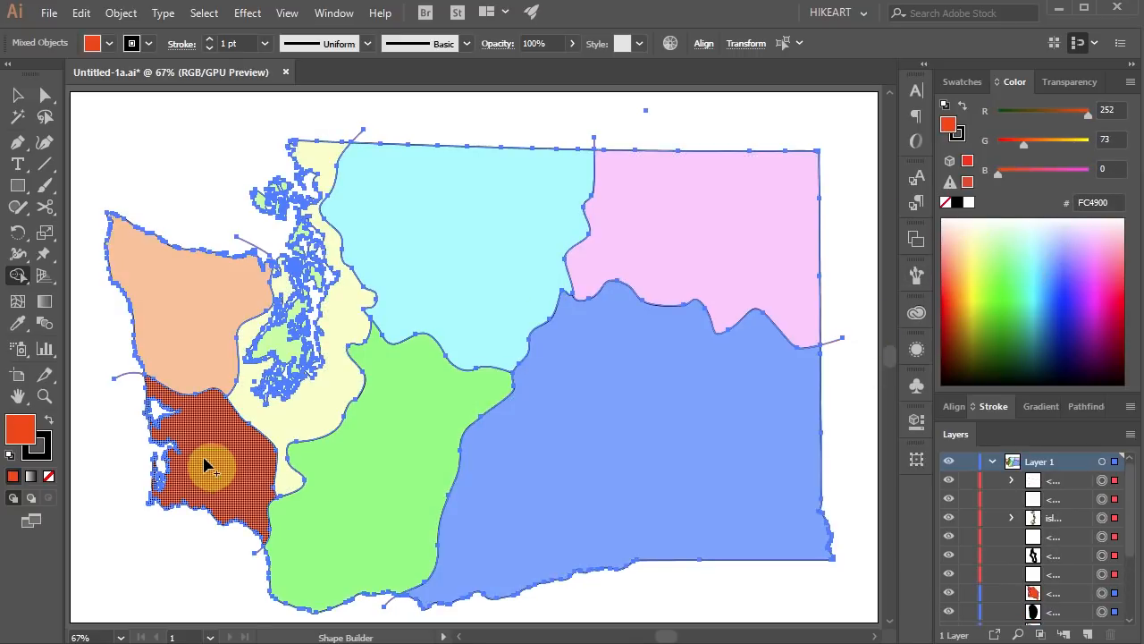
ctrl+click(119, 173)
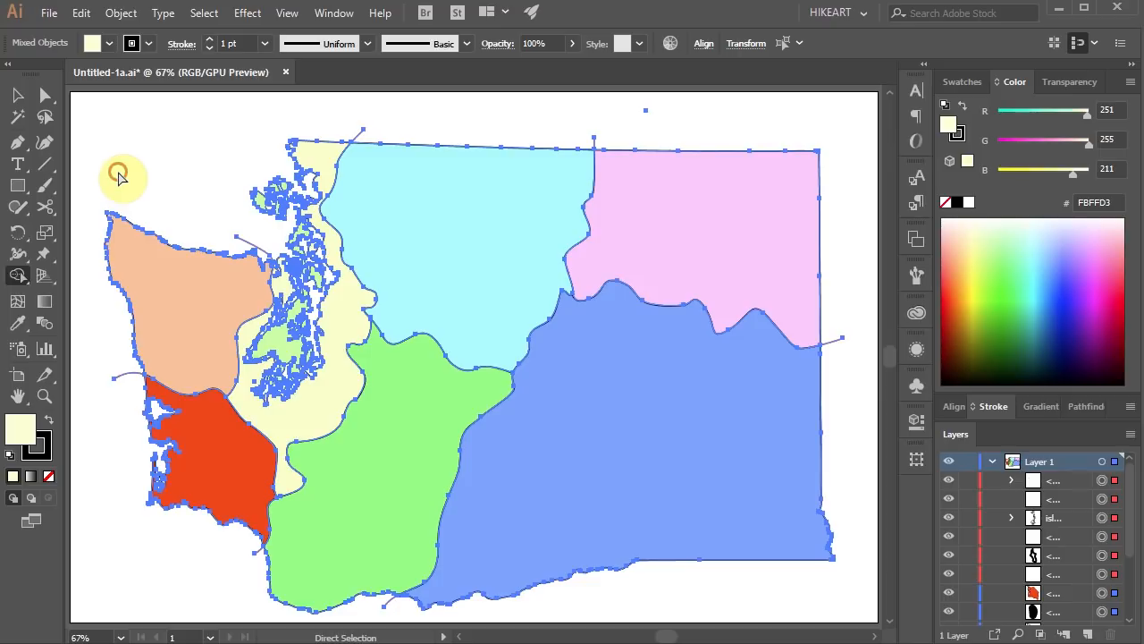
Hide the group of dividing lines at the top of Layer 1.
click(949, 482)
click(630, 337)
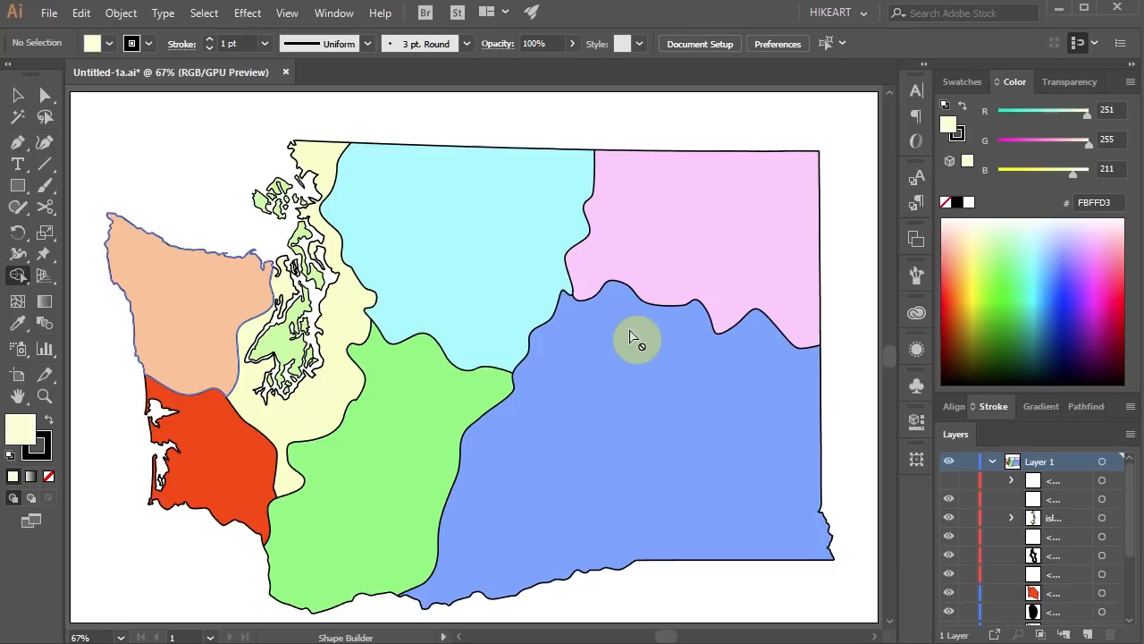
Select the light blue north-central region and turn on Draw Inside mode for it.
key(v)
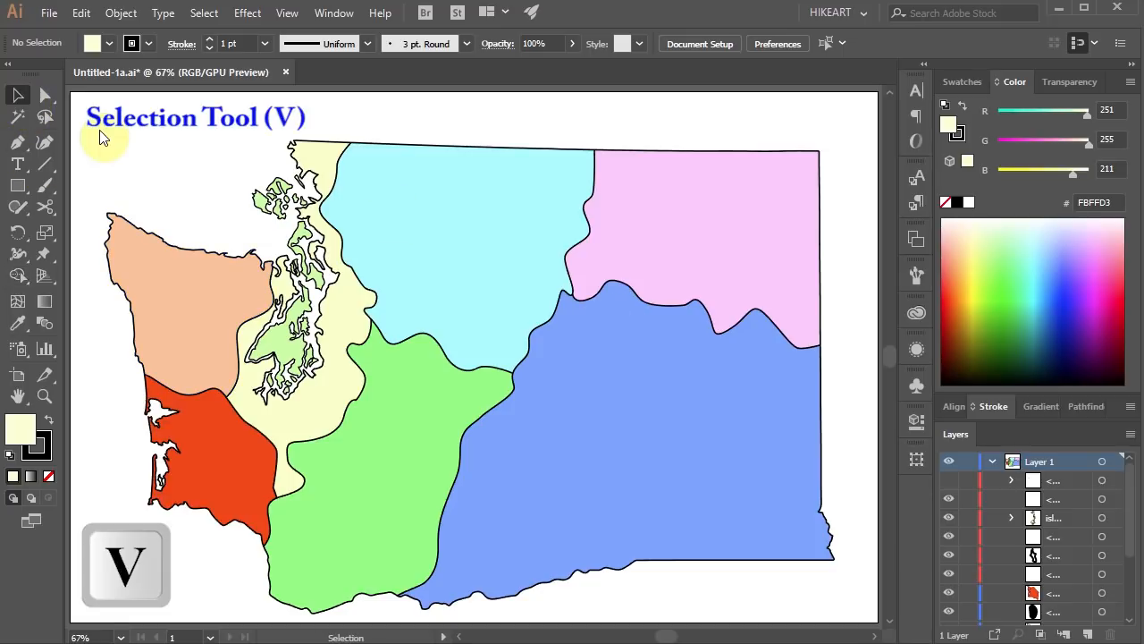
click(421, 221)
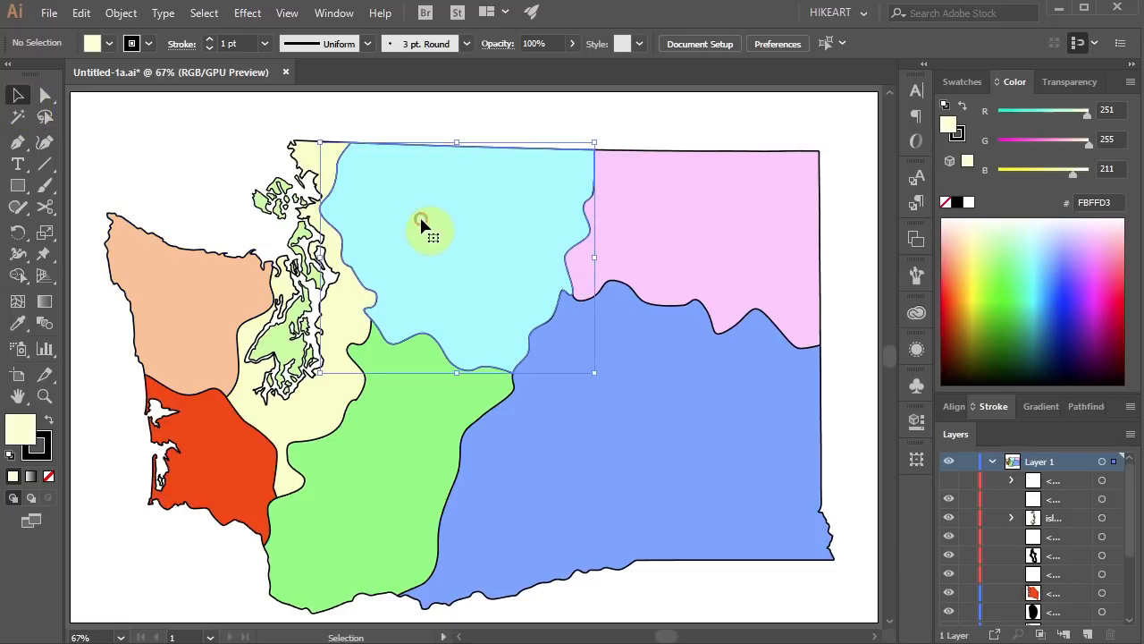
click(48, 497)
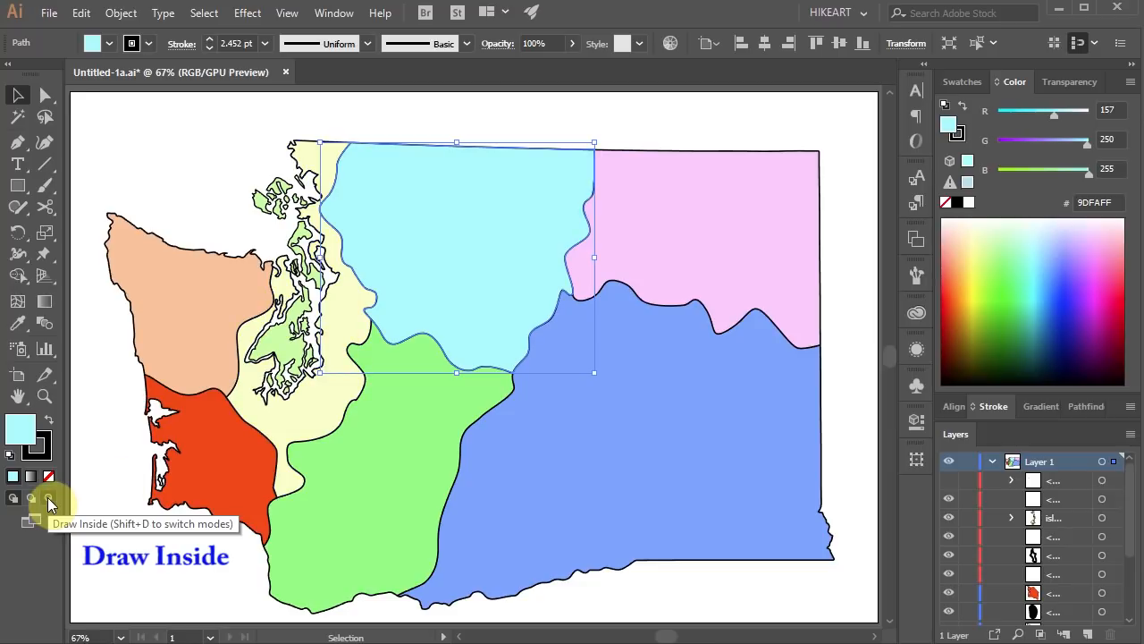
click(48, 497)
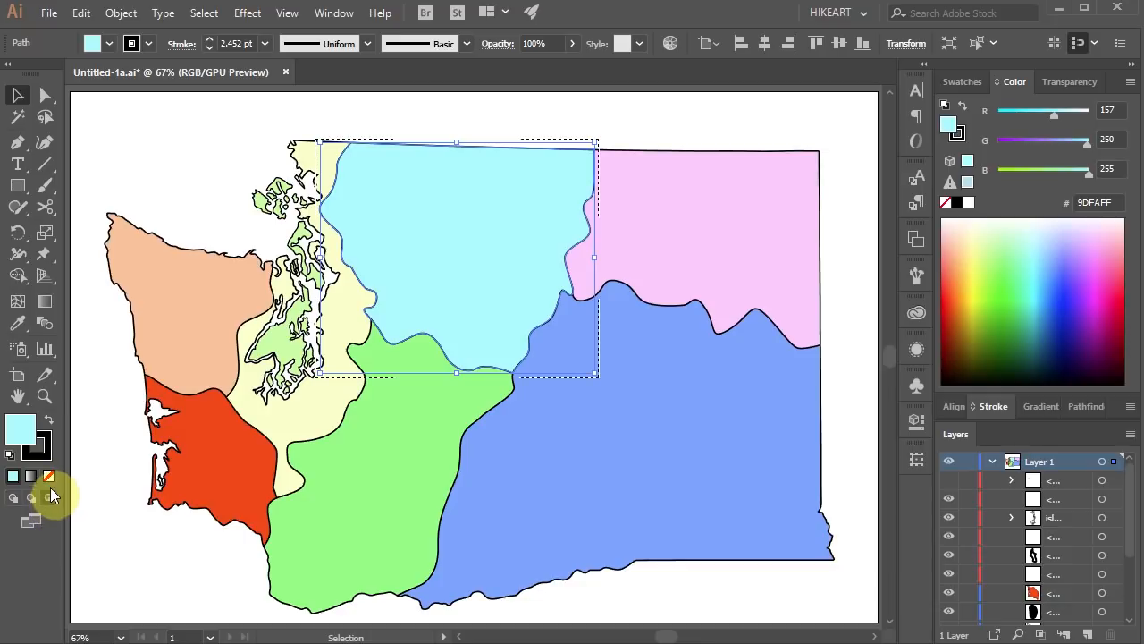
Place NC-ex.jpg as a linked photo inside the north-central region, sized to cover the whole region.
click(56, 19)
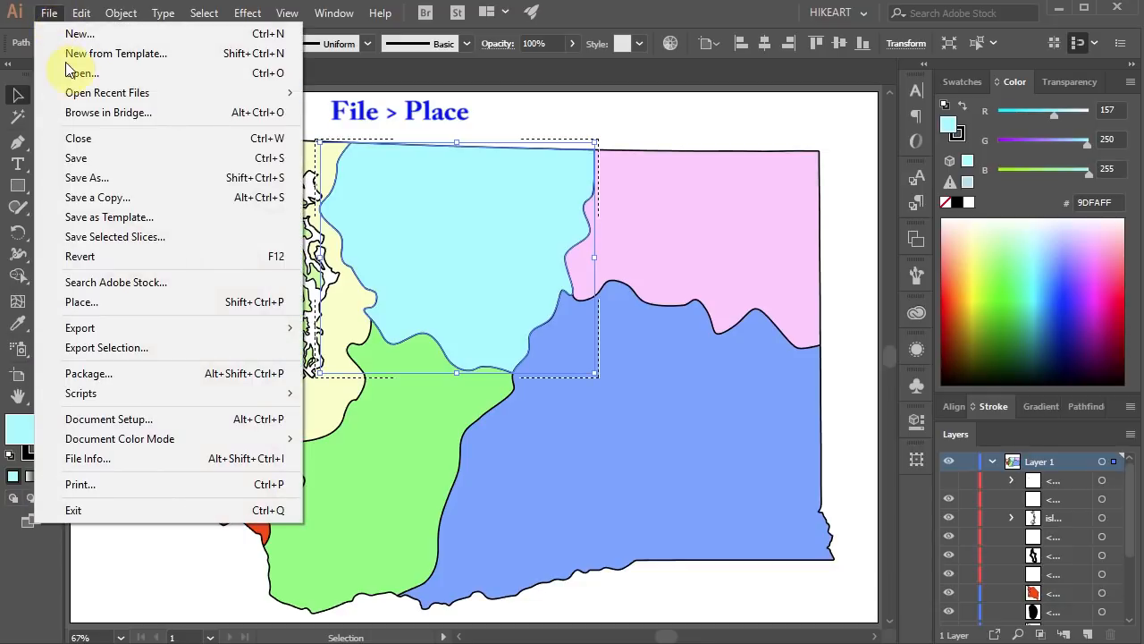
click(105, 298)
click(390, 174)
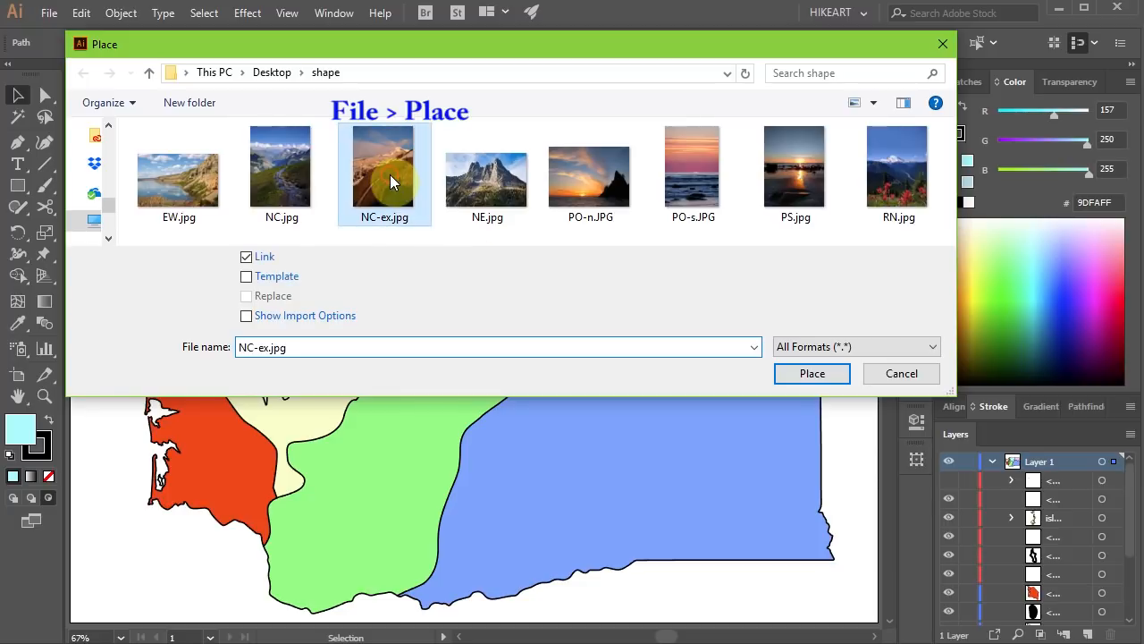
click(819, 380)
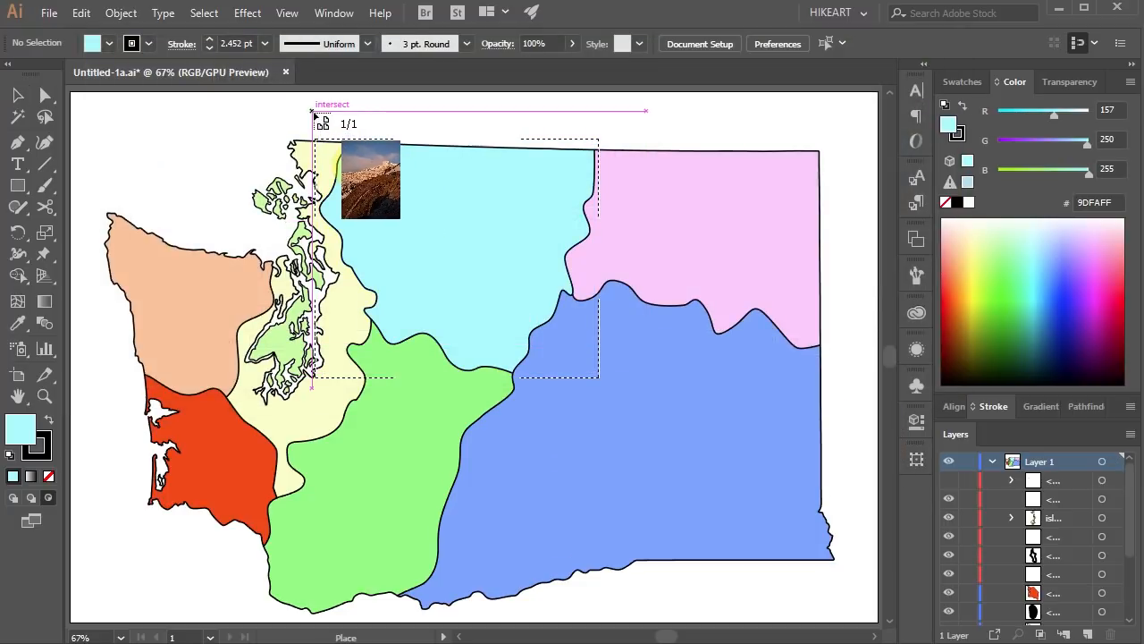
drag(314, 111, 756, 501)
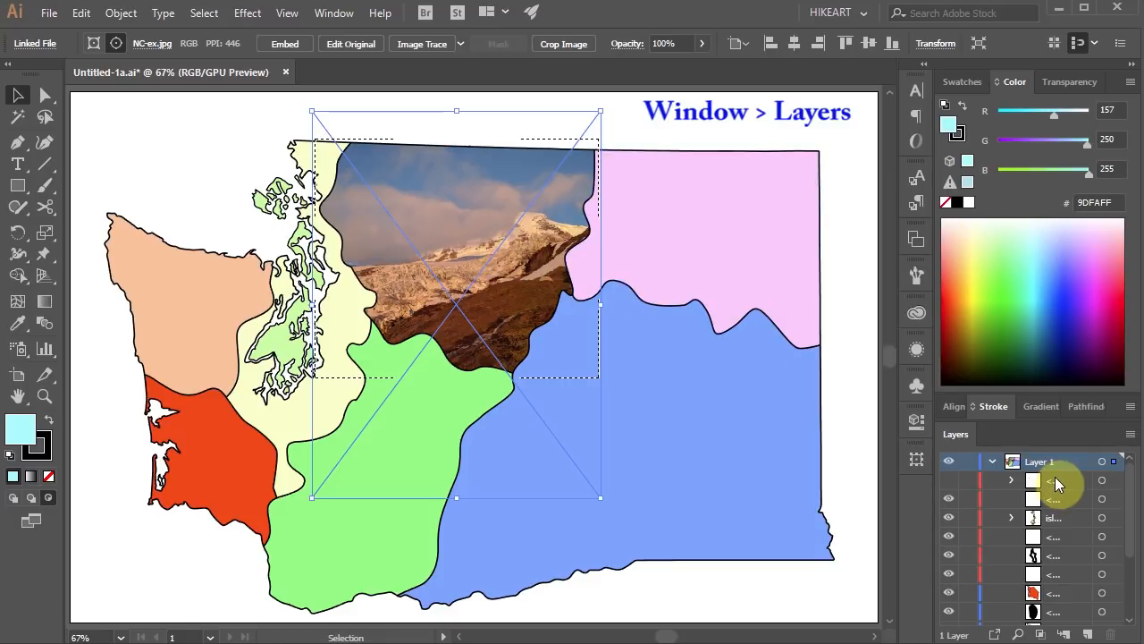
Lock the north-central region's clipping path, shift only the NC-ex.jpg photo slightly upward inside it, and deselect.
drag(1131, 497, 1130, 574)
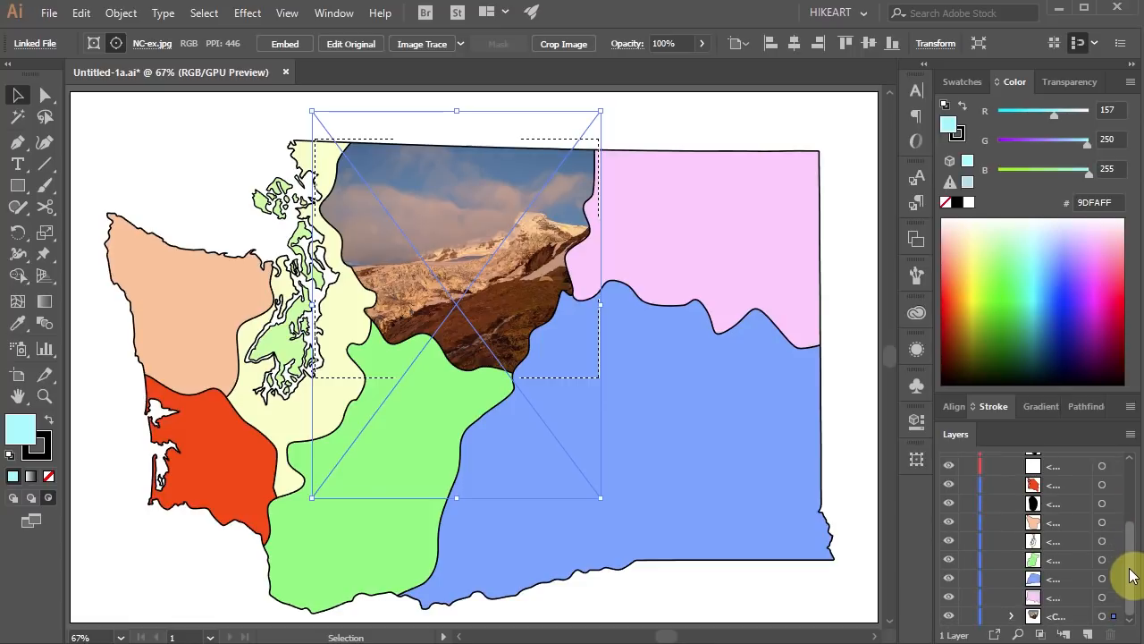
click(1013, 616)
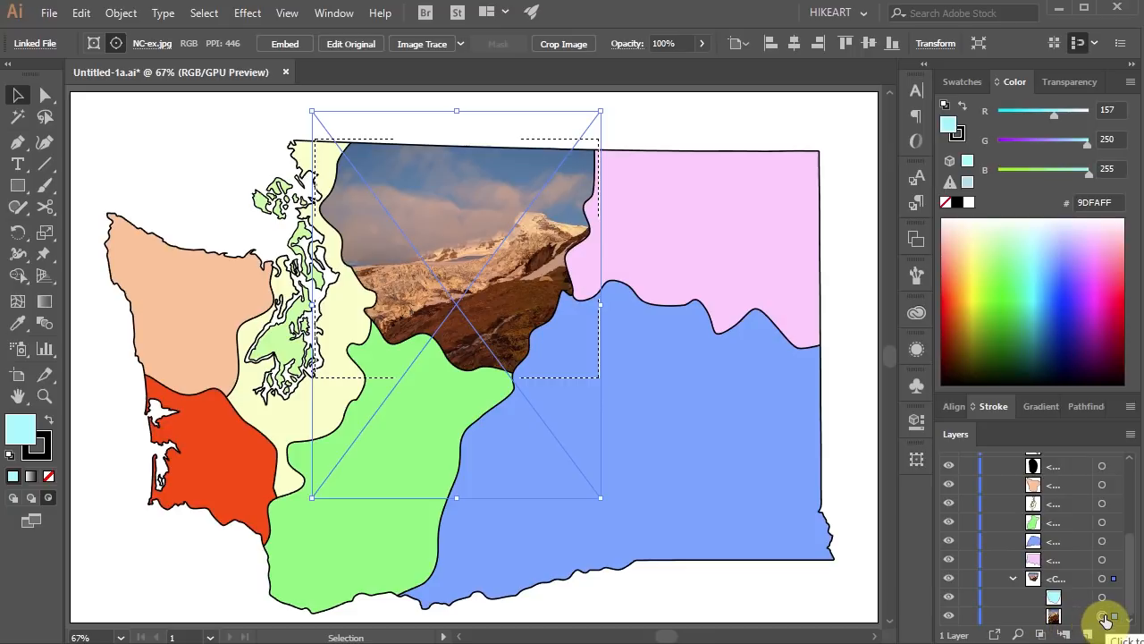
click(1105, 617)
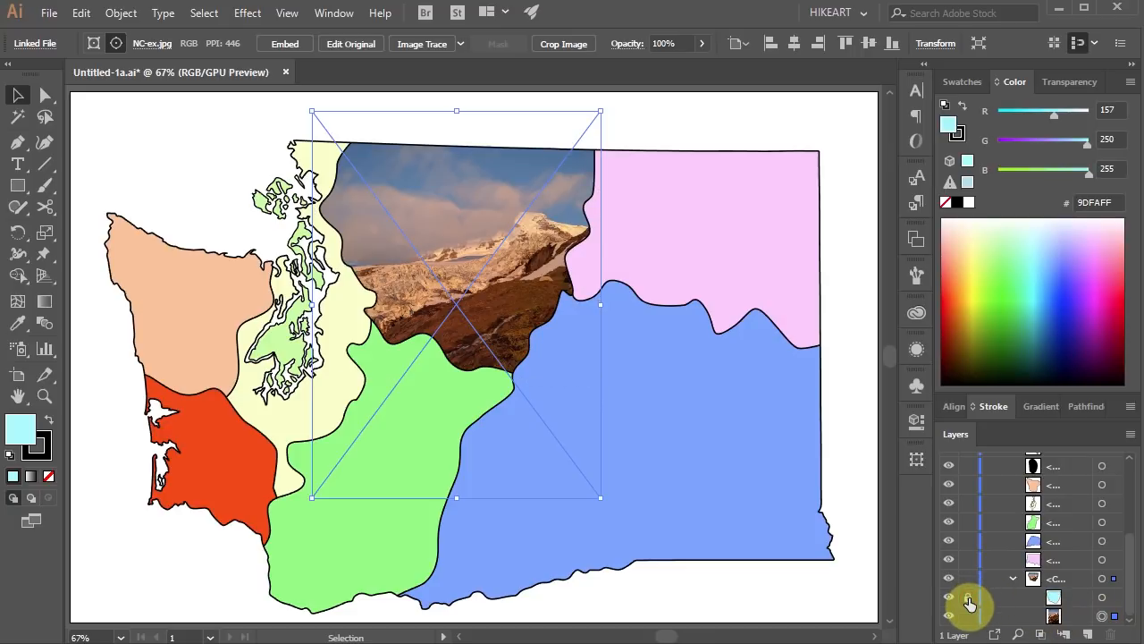
click(969, 599)
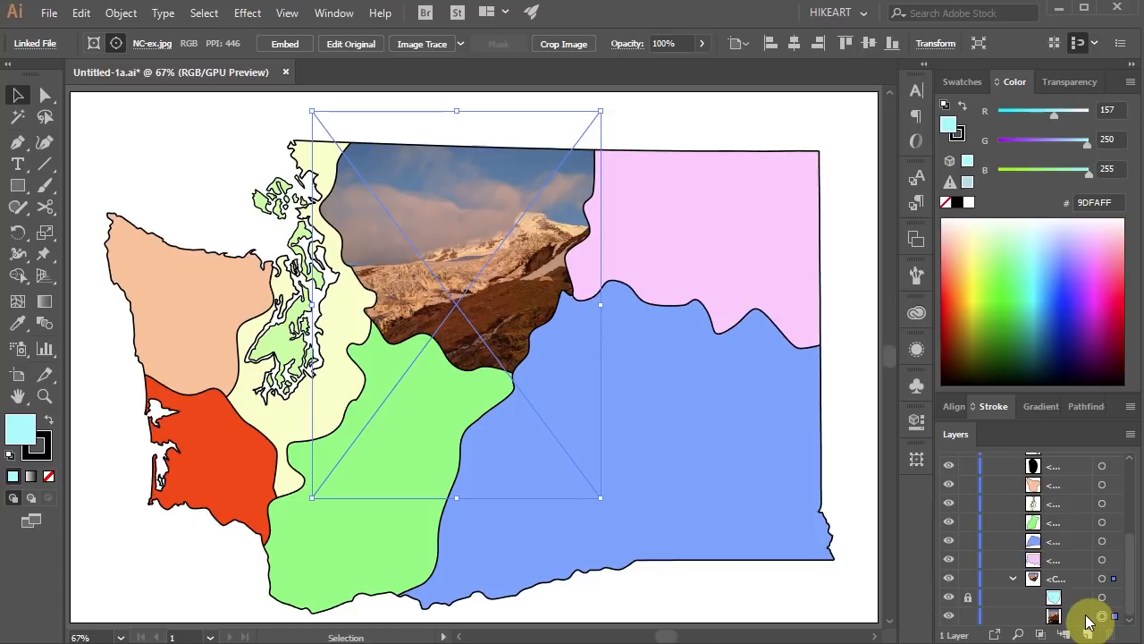
click(1077, 617)
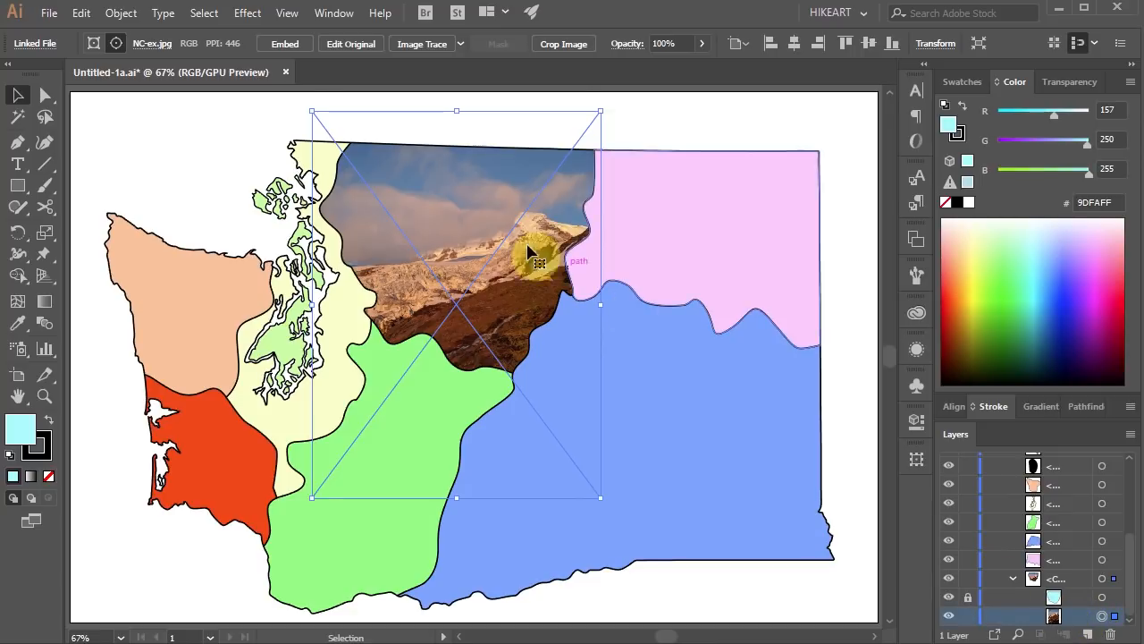
mouse_move(522, 295)
mouse_down()
mouse_move(515, 254)
mouse_move(531, 267)
mouse_move(524, 279)
mouse_up()
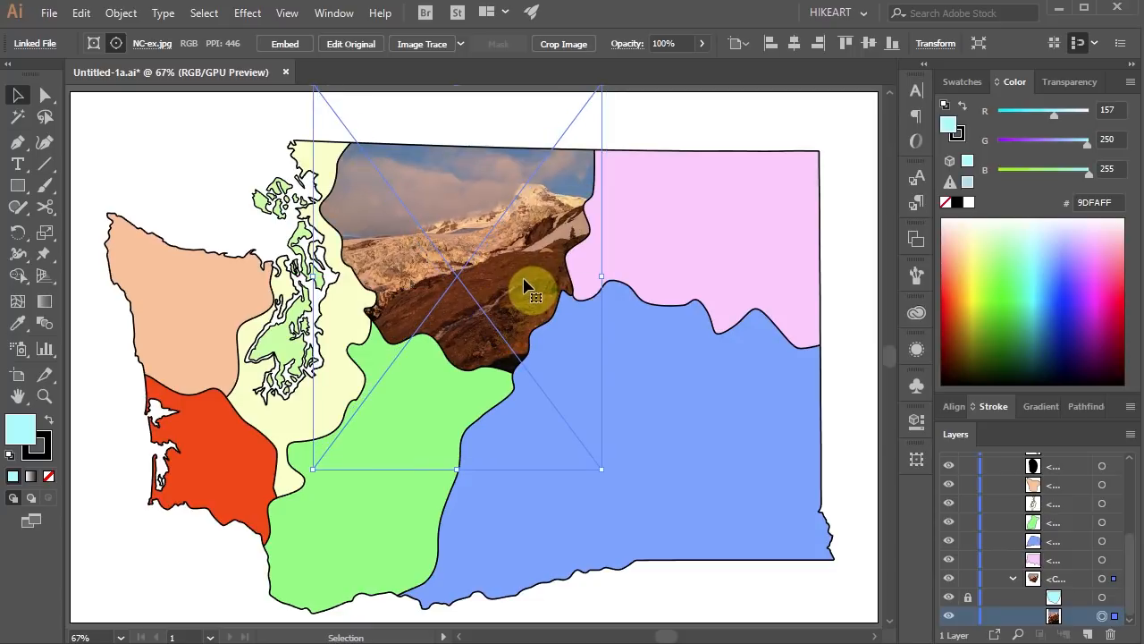
click(846, 432)
Combine the pale yellow Puget Sound region and all the light green islands into one compound path.
click(292, 212)
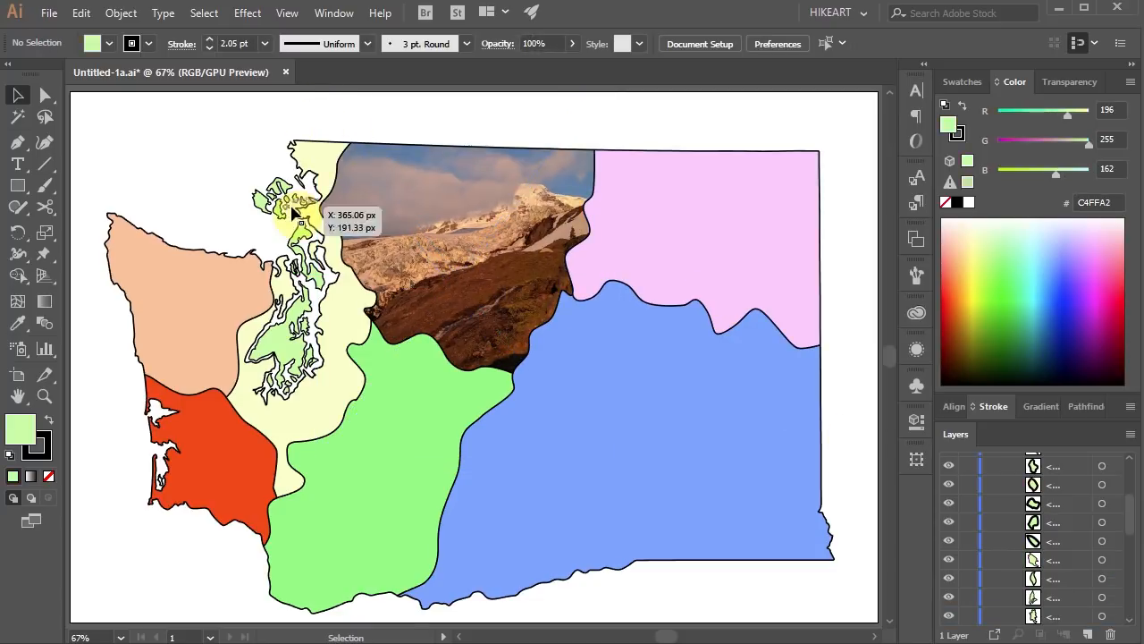
key(z)
drag(204, 131, 416, 419)
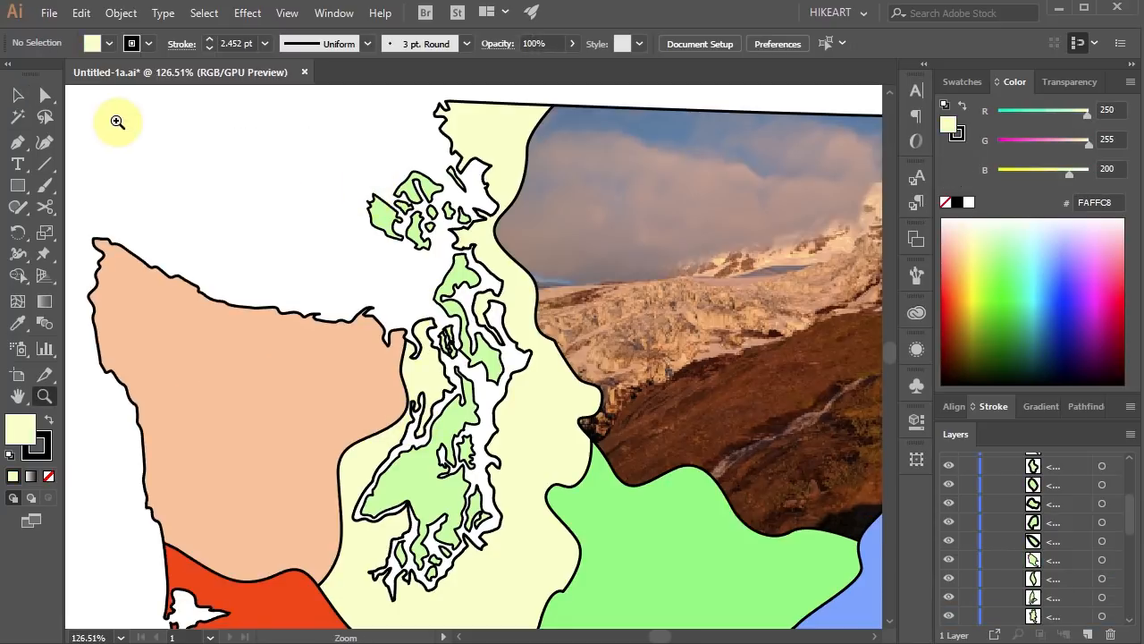
key(v)
click(475, 132)
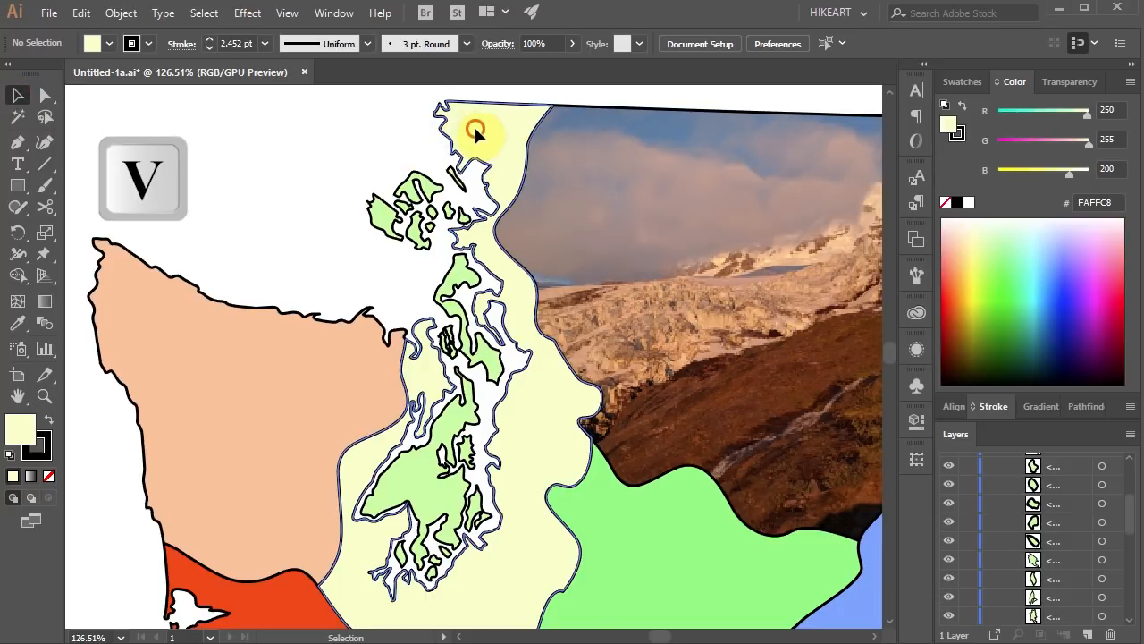
shift+click(451, 176)
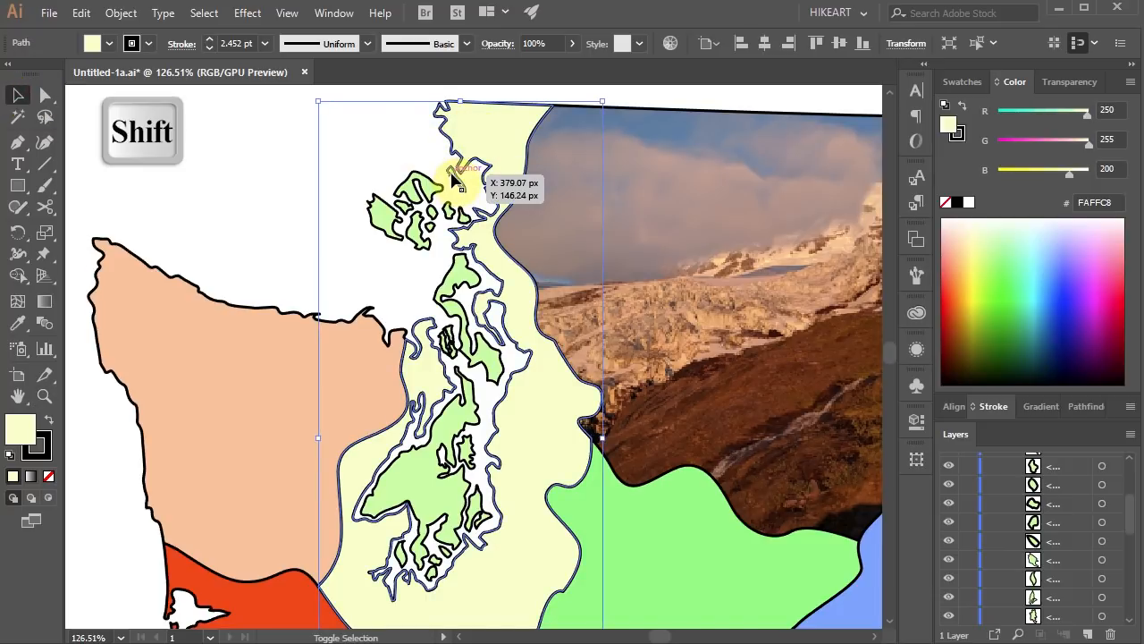
shift+click(451, 176)
shift+click(426, 188)
shift+click(386, 217)
shift+click(418, 230)
shift+click(434, 216)
shift+click(462, 217)
shift+click(468, 267)
shift+click(470, 408)
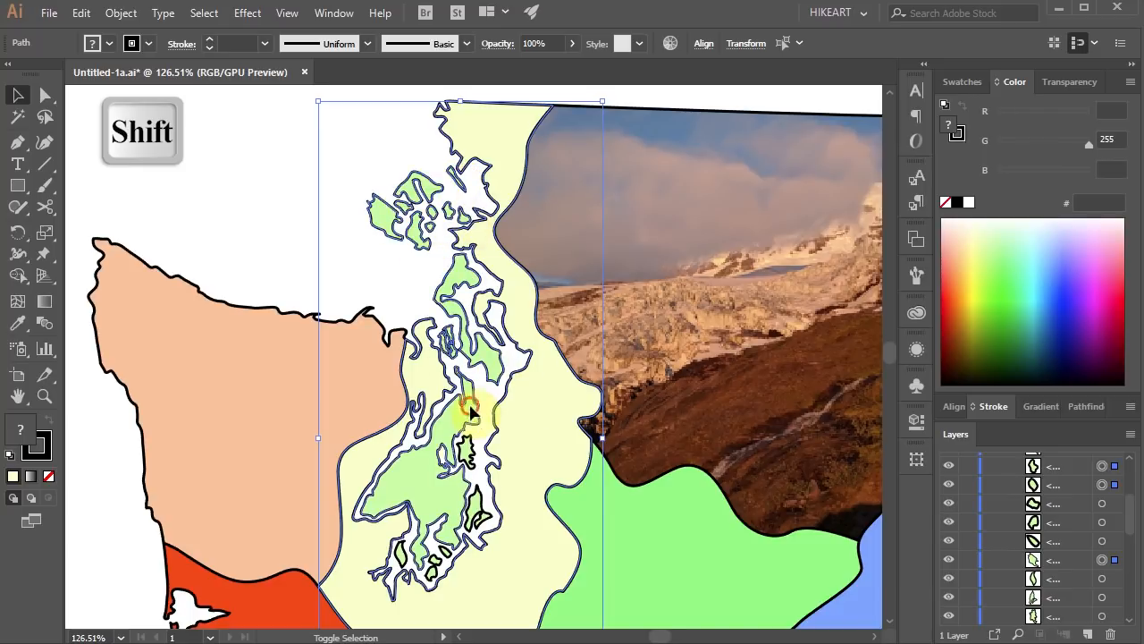
shift+click(434, 543)
right_click(428, 390)
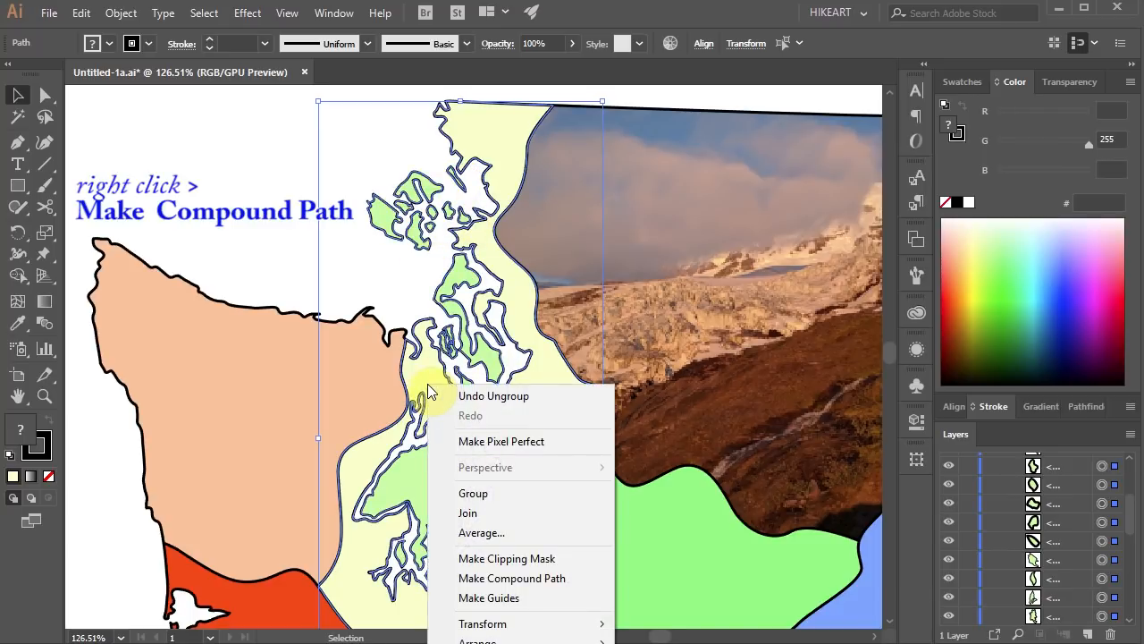
click(569, 577)
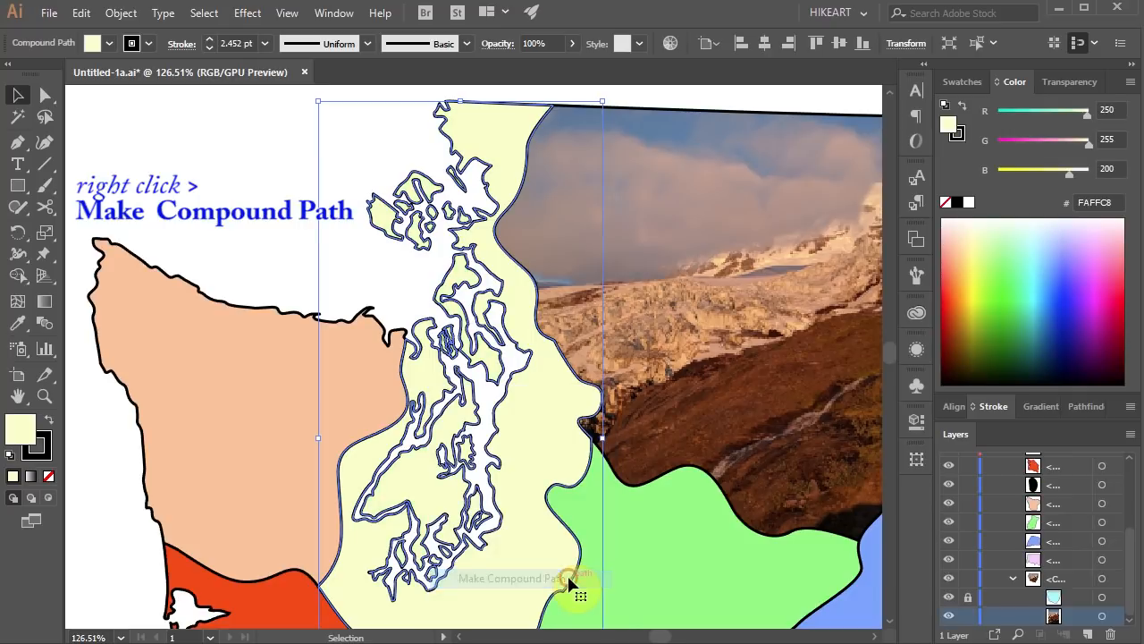
Place PS.jpg inside the pale yellow compound region using Draw Inside, sized to cover the region and its islands.
scroll(489, 323, down, 3)
scroll(492, 324, up, 1)
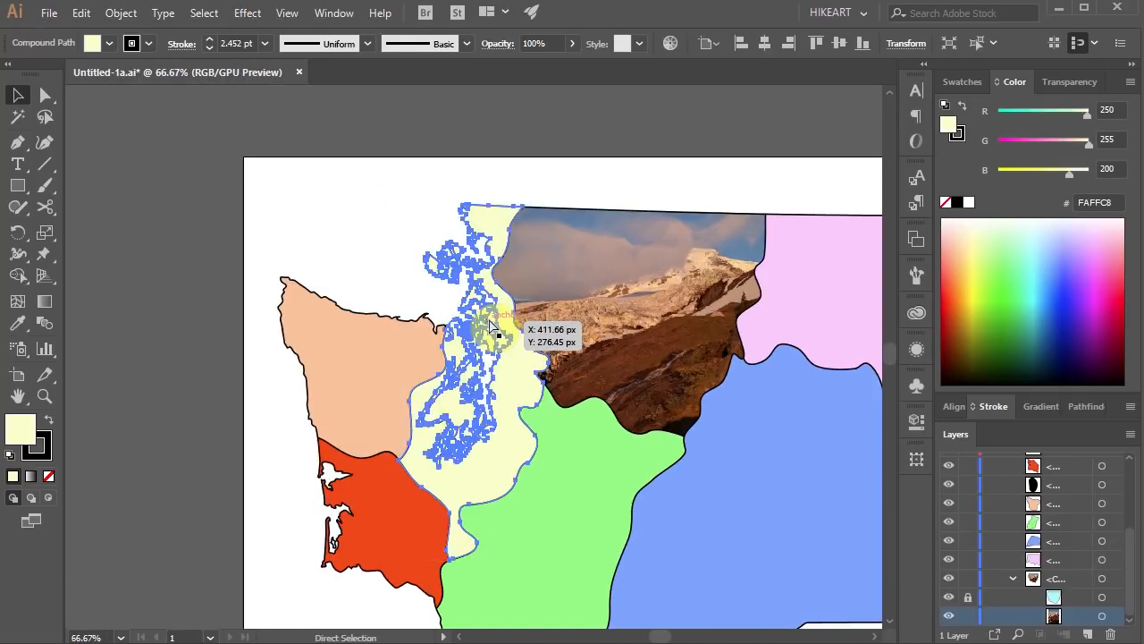
key(ctrl+0)
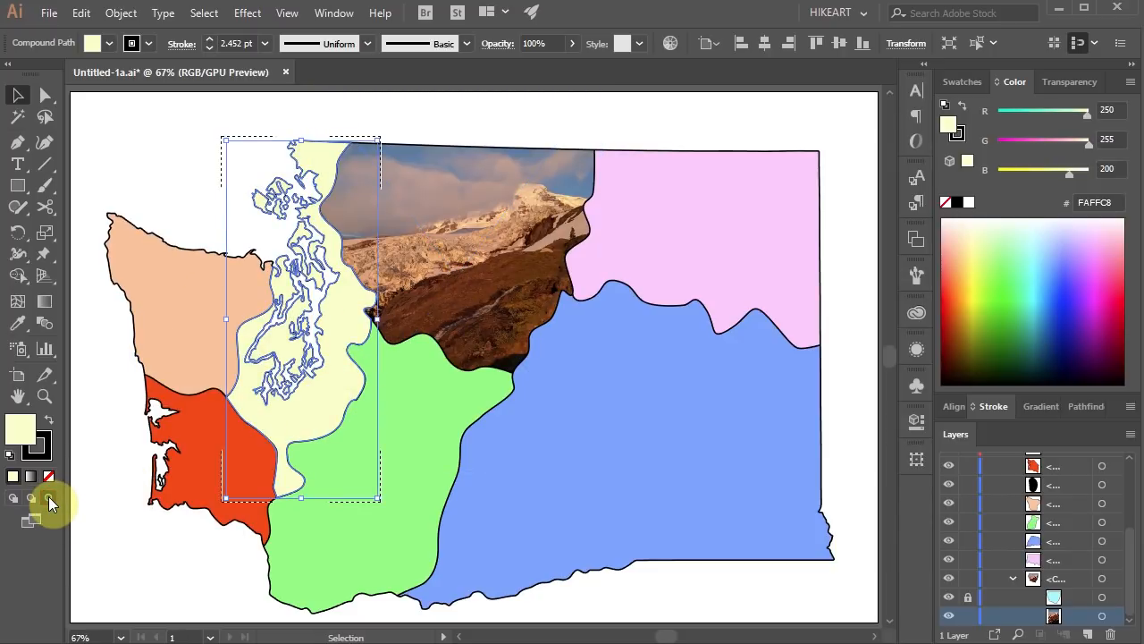
click(54, 15)
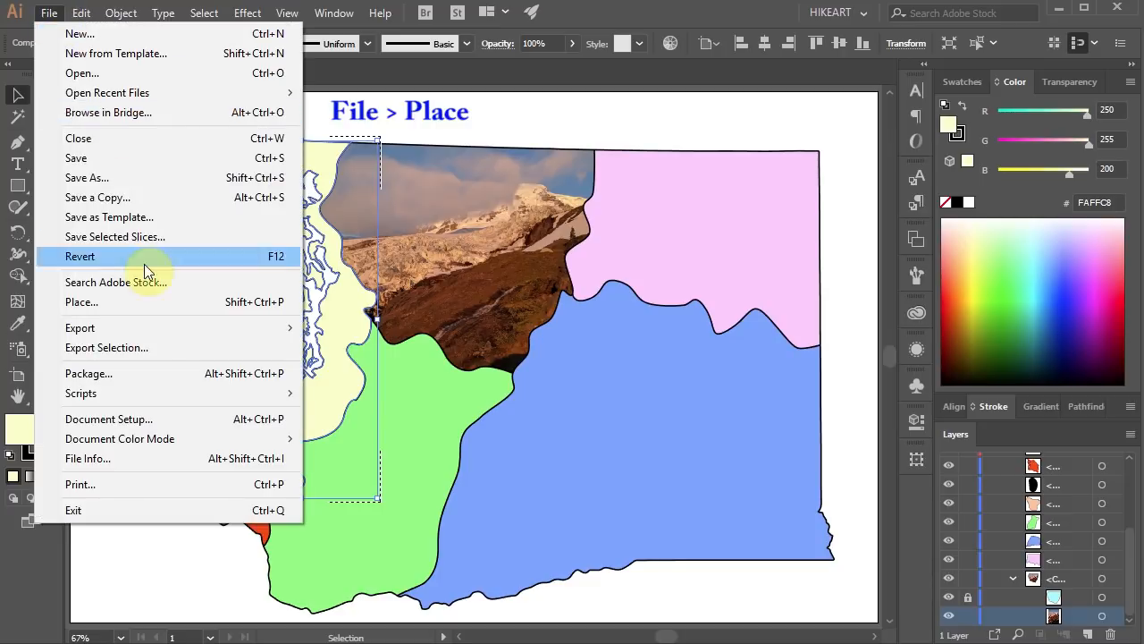
click(138, 299)
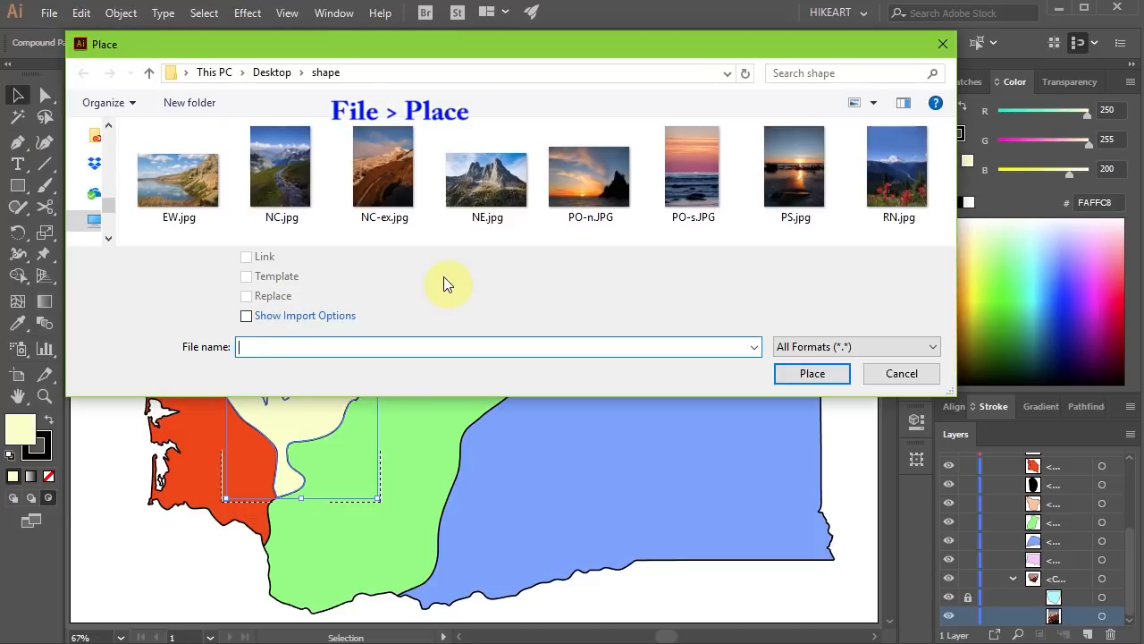
click(776, 181)
click(815, 373)
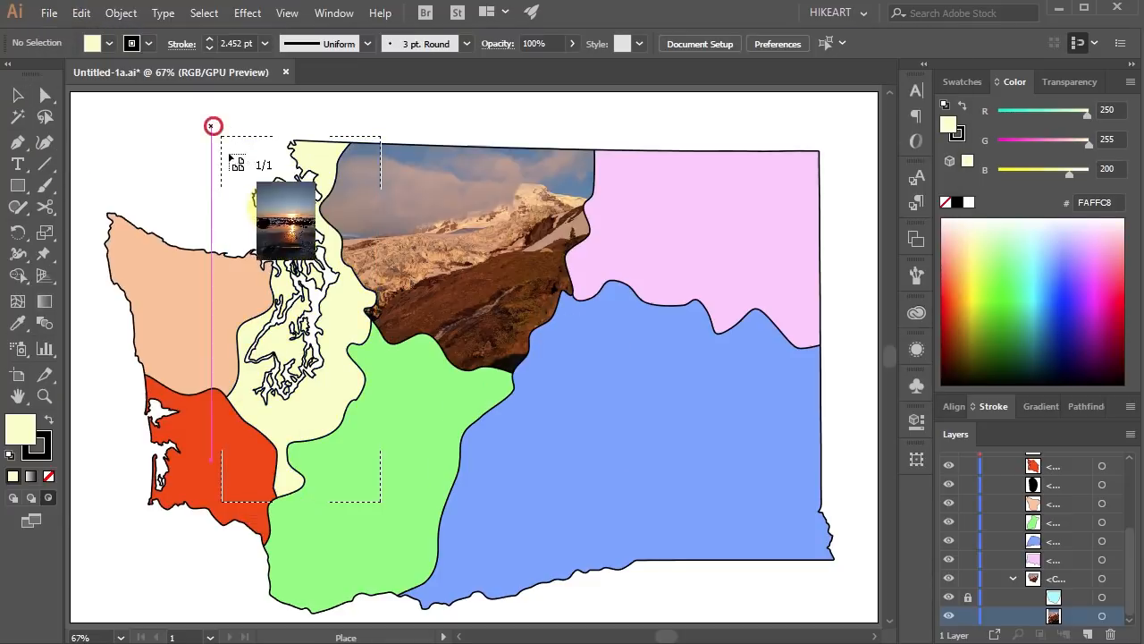
drag(212, 125, 645, 509)
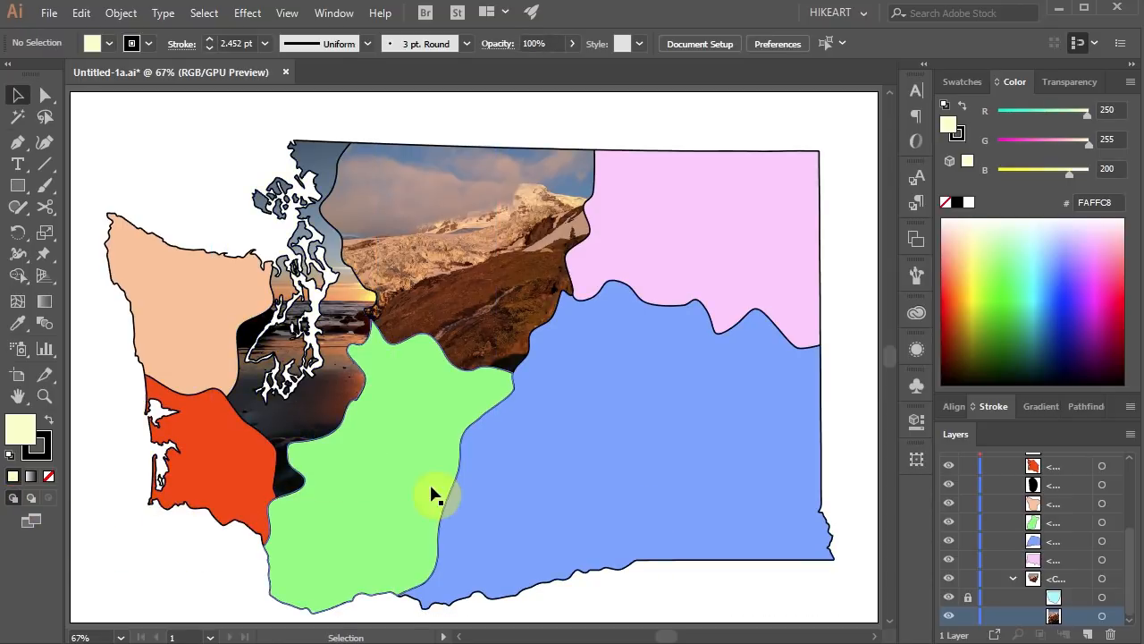
Select the blue southeast region and turn on Draw Inside mode for it.
click(555, 461)
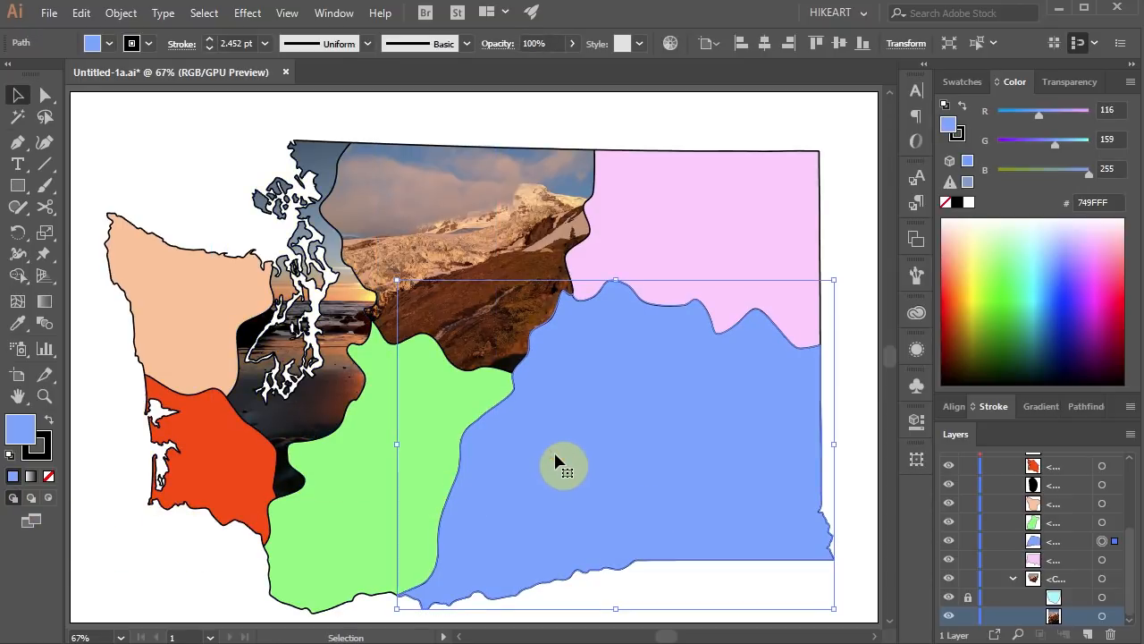
click(48, 496)
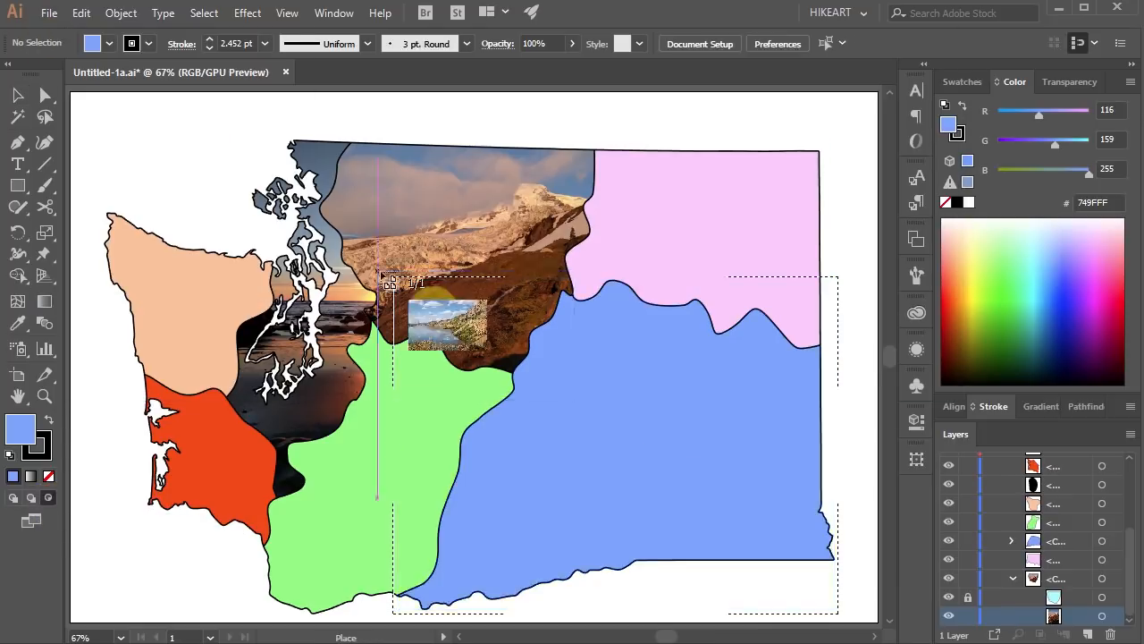
click(603, 421)
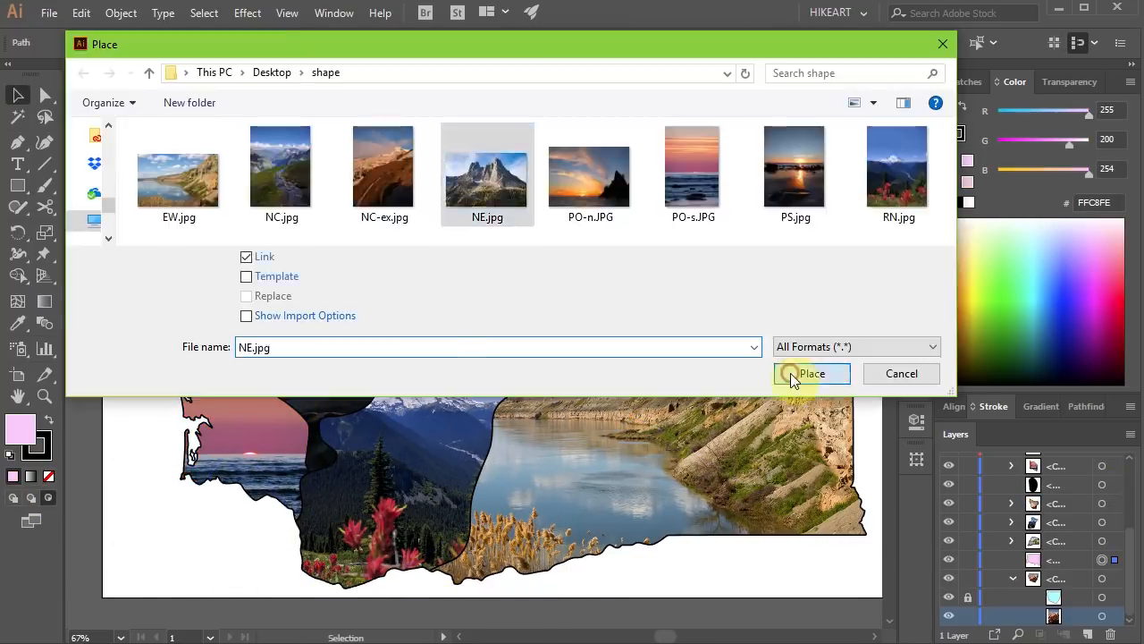
Place NE.jpg as a linked photo inside the pink northeast region.
click(791, 375)
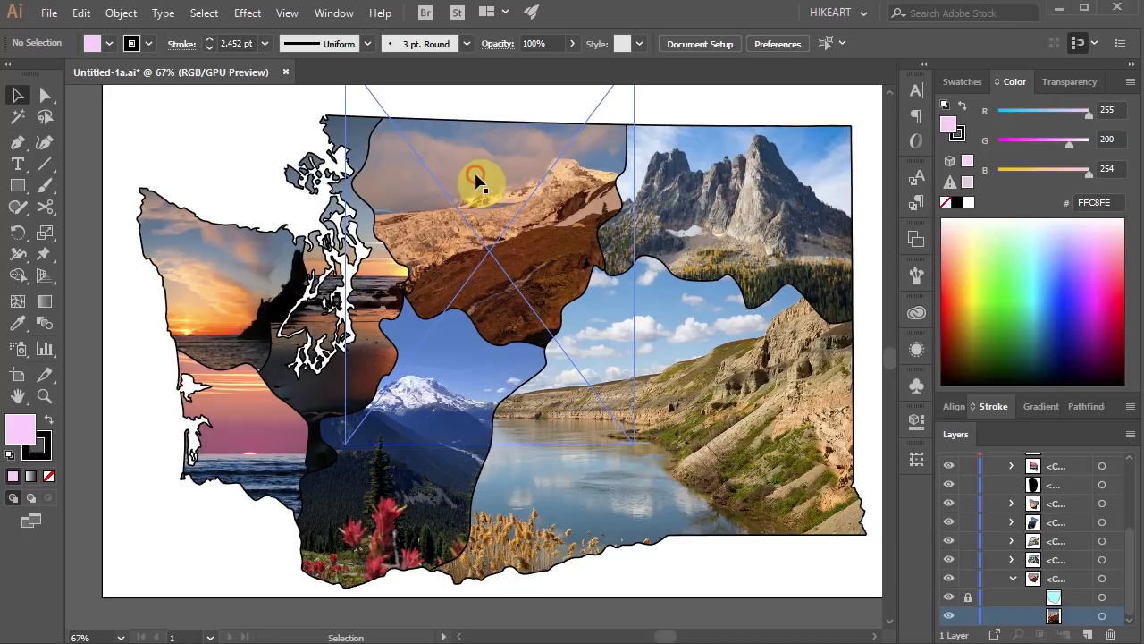
Relink the north-central region's photo to NC.jpg, leaving the region's clipping path locked.
click(477, 179)
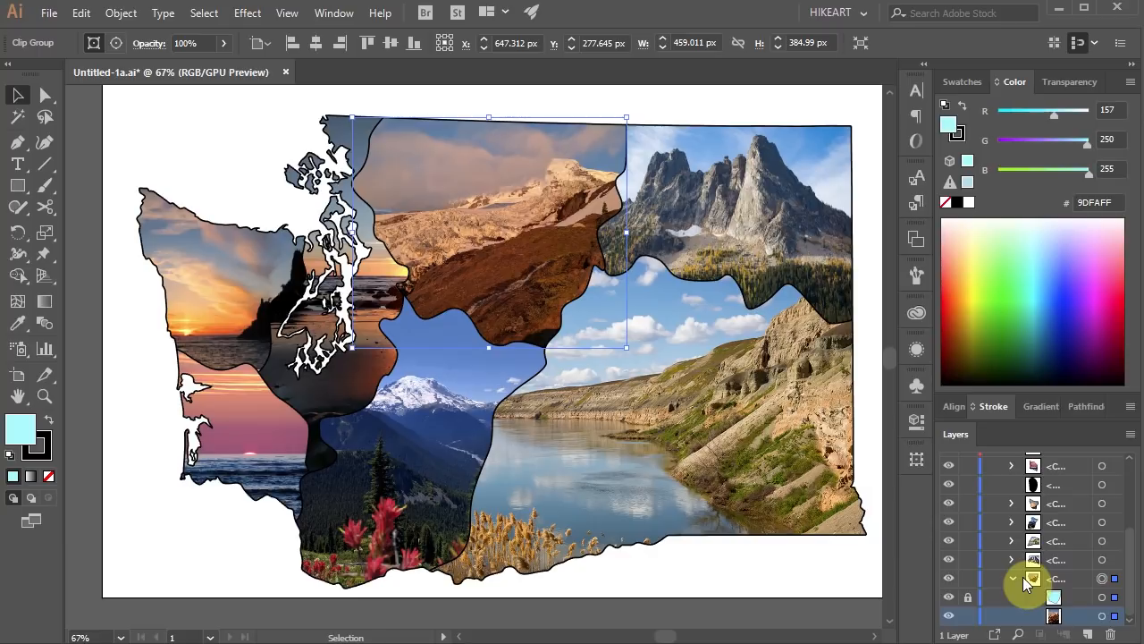
click(969, 598)
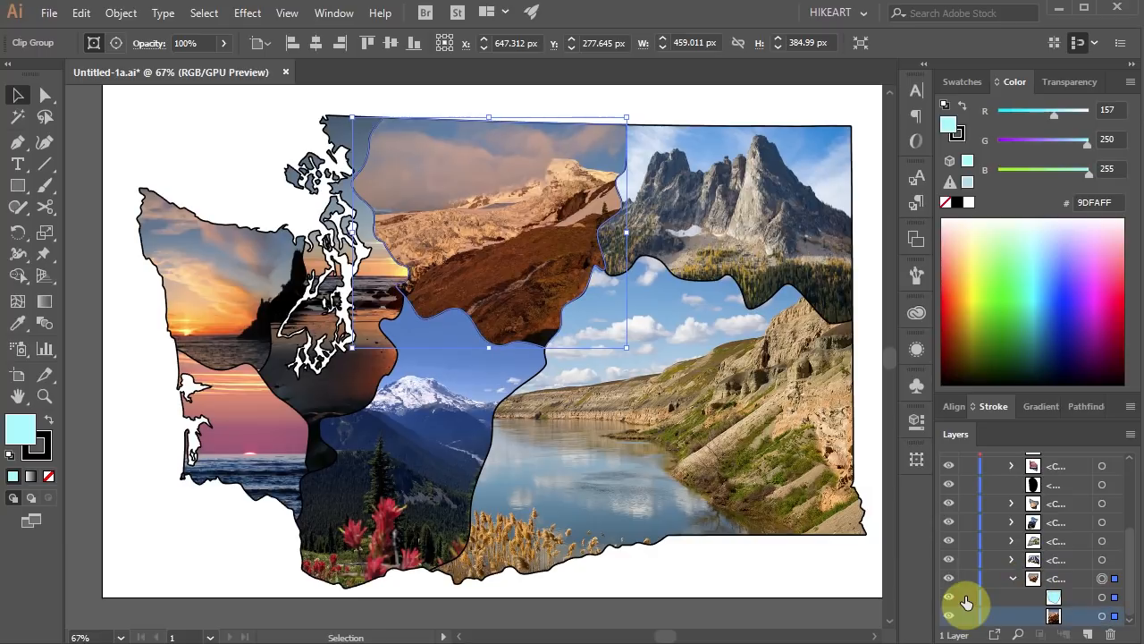
click(969, 598)
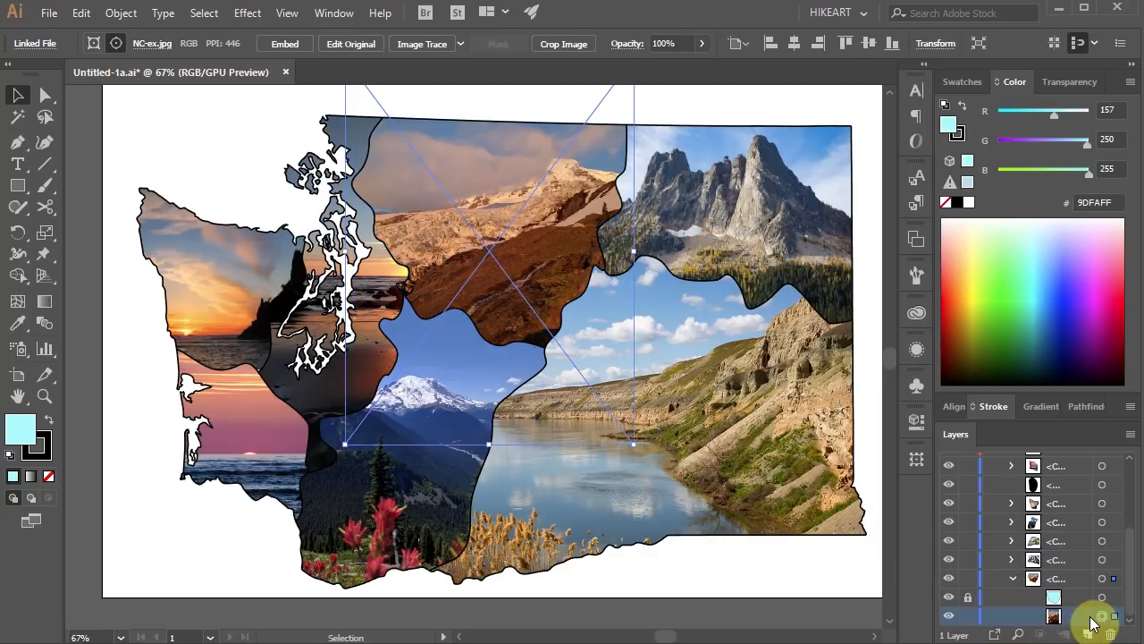
click(158, 46)
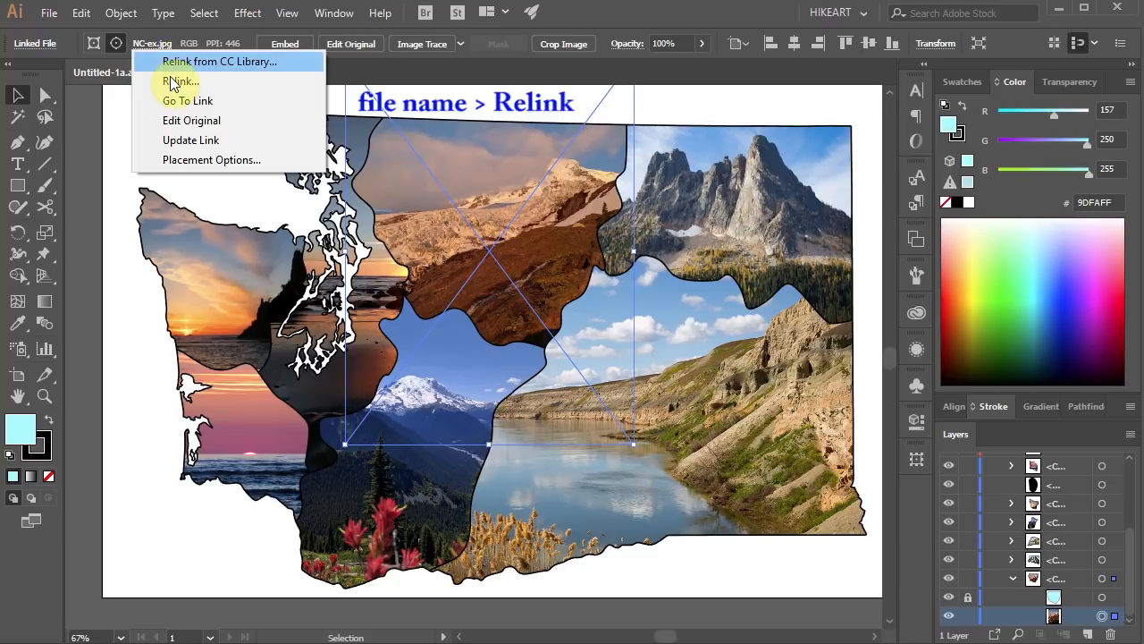
click(176, 82)
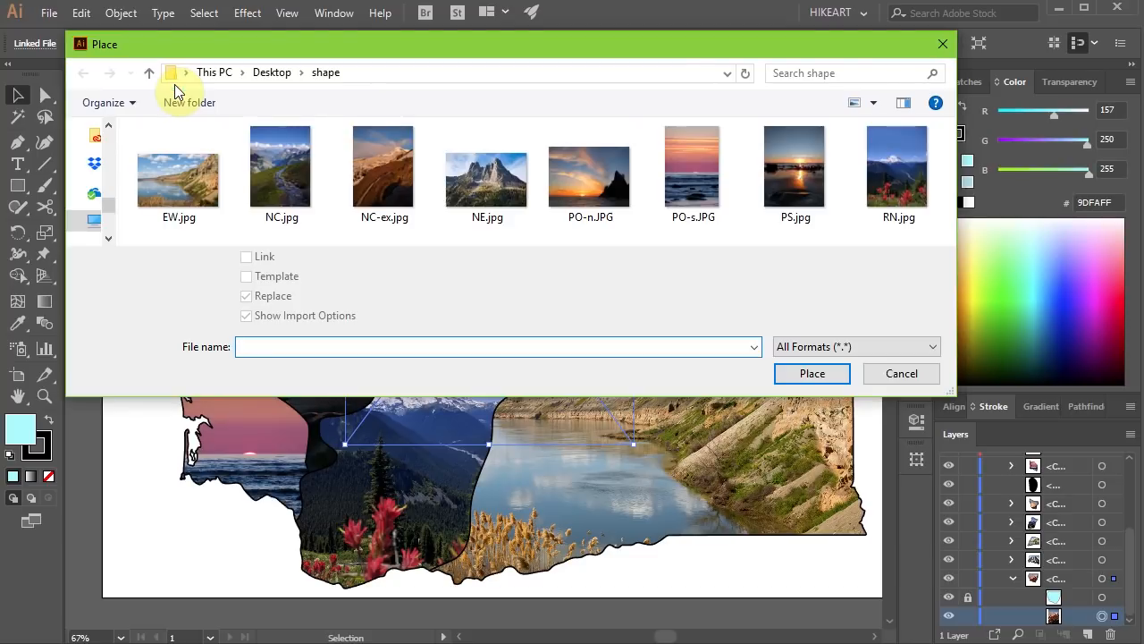
click(275, 166)
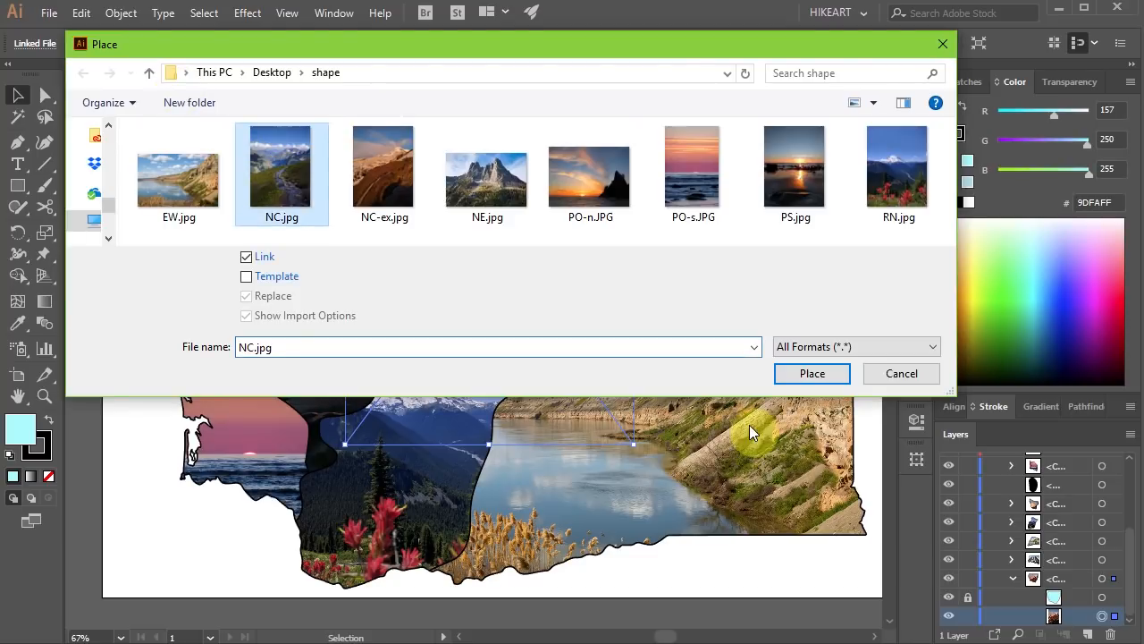
click(809, 377)
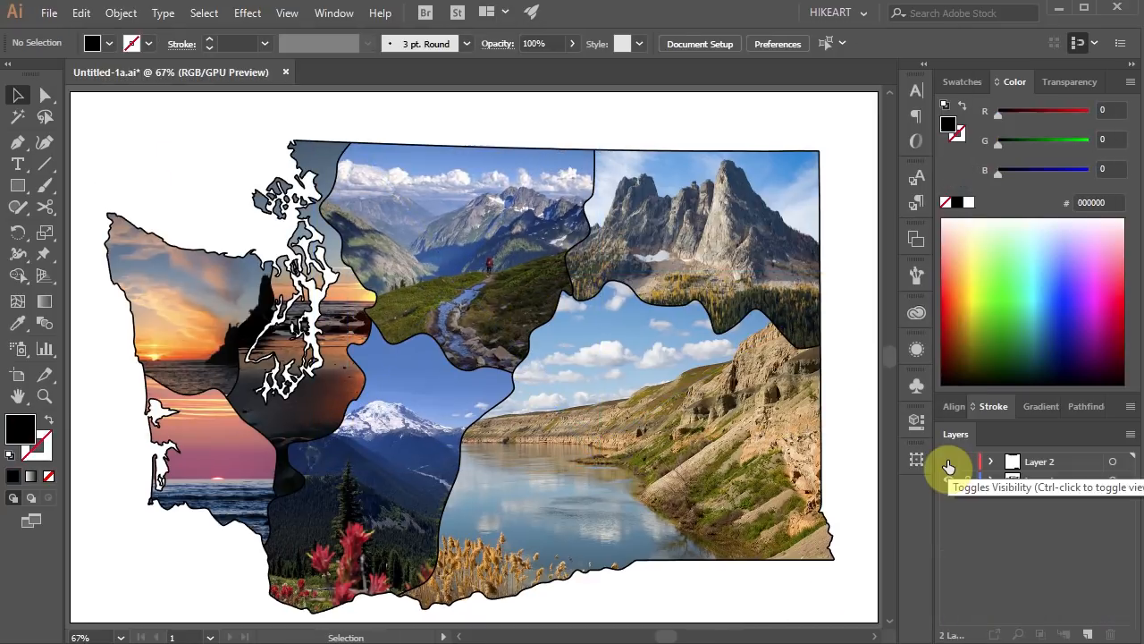